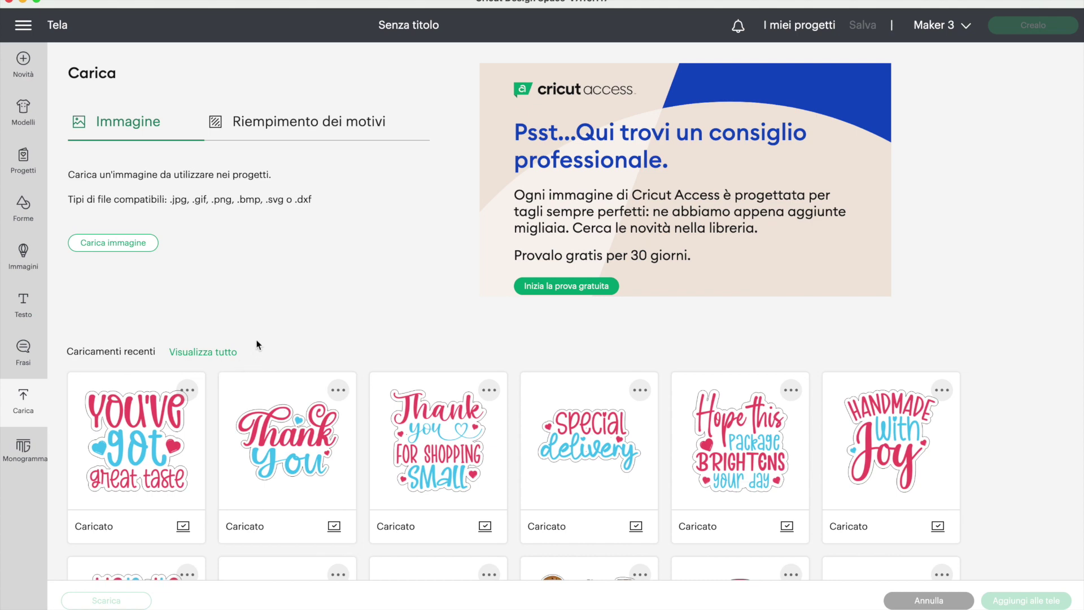
- Look through the recently uploaded images and the image upload page, and return to the empty canvas
scroll(257, 345, down, 5)
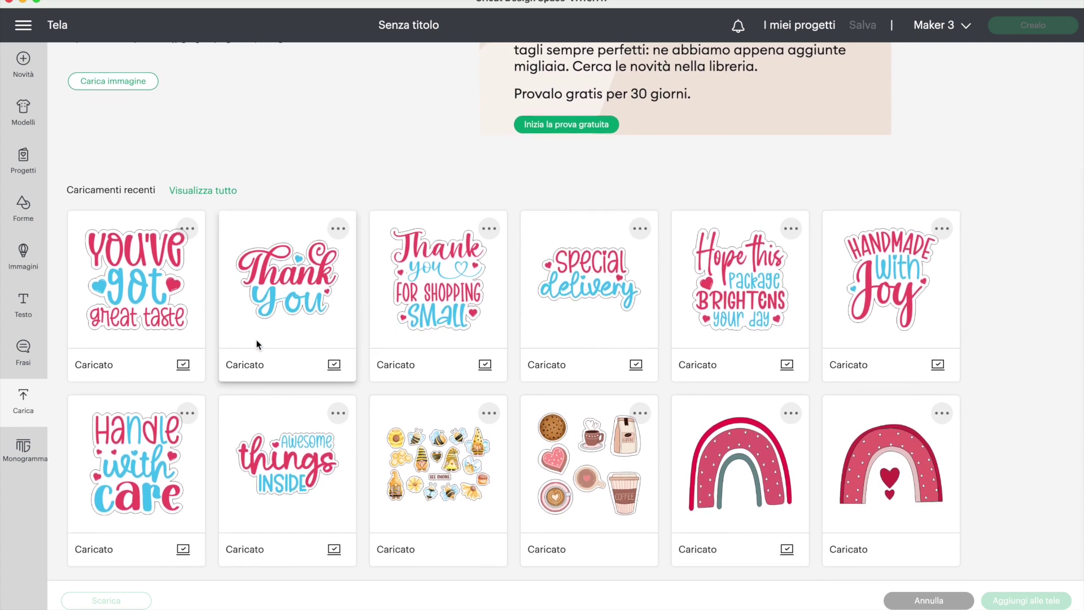
scroll(256, 343, up, 2)
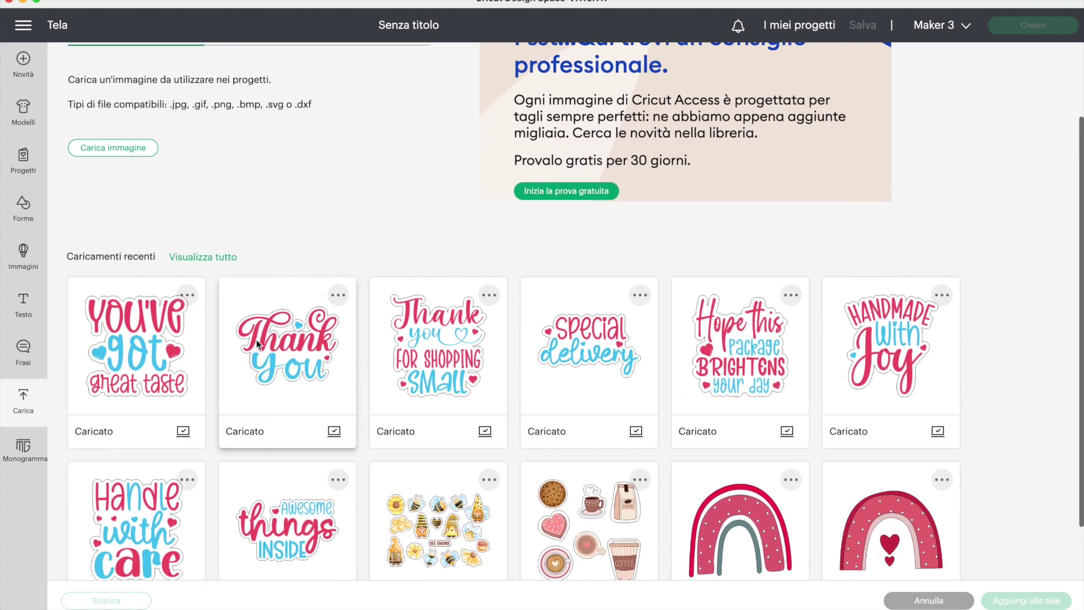
scroll(257, 343, up, 1)
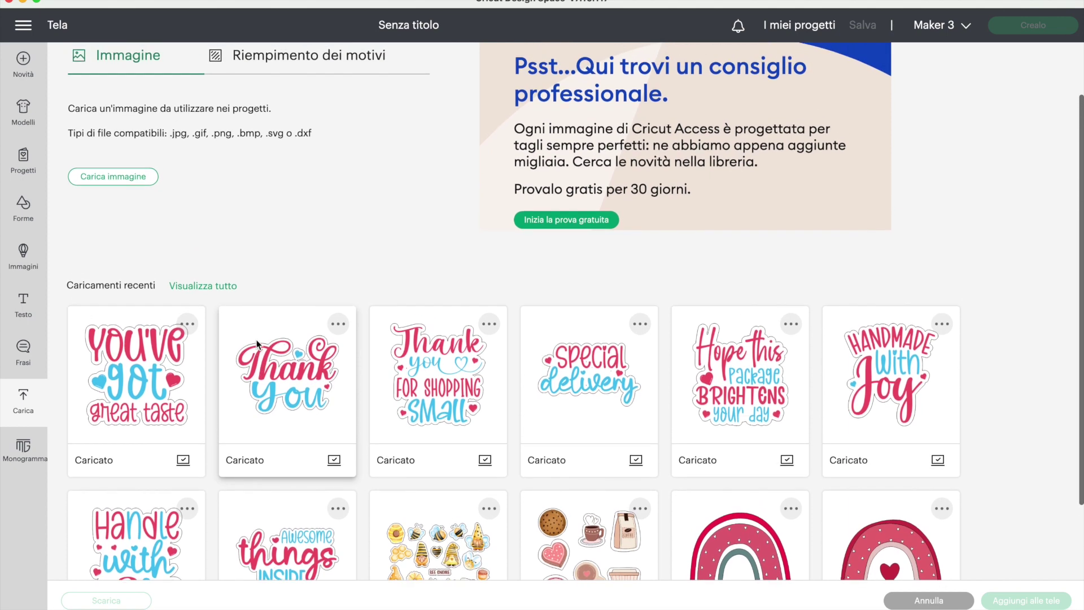
scroll(257, 343, up, 3)
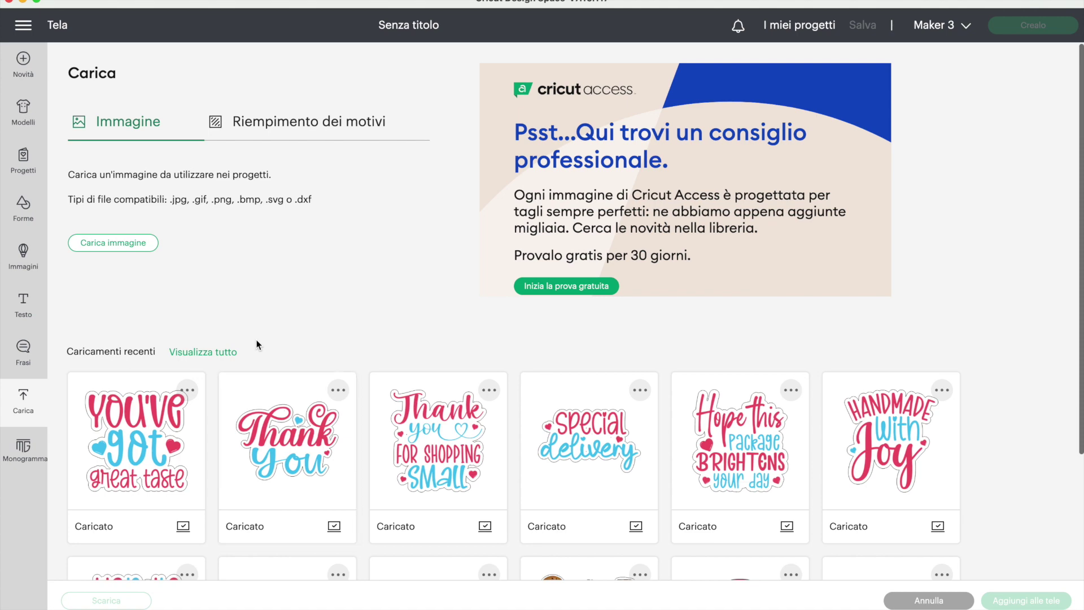
scroll(256, 343, down, 6)
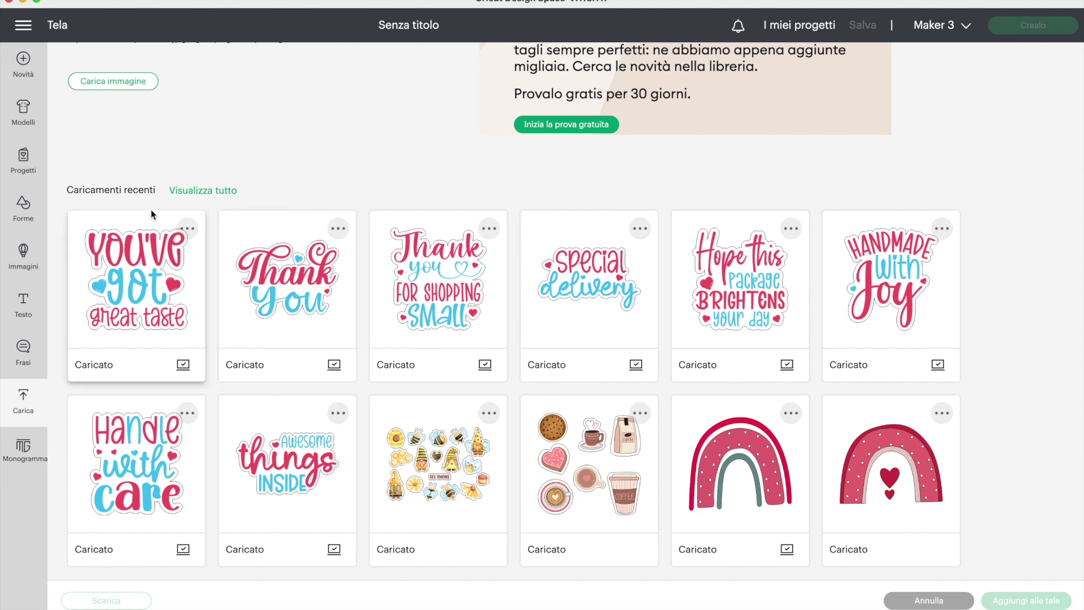
click(128, 83)
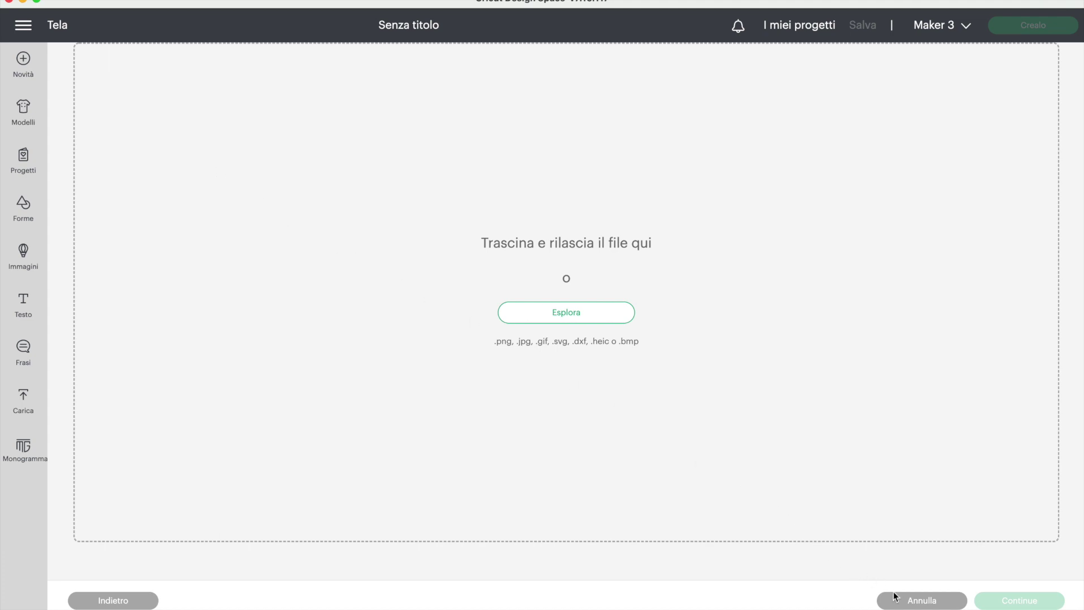
click(904, 604)
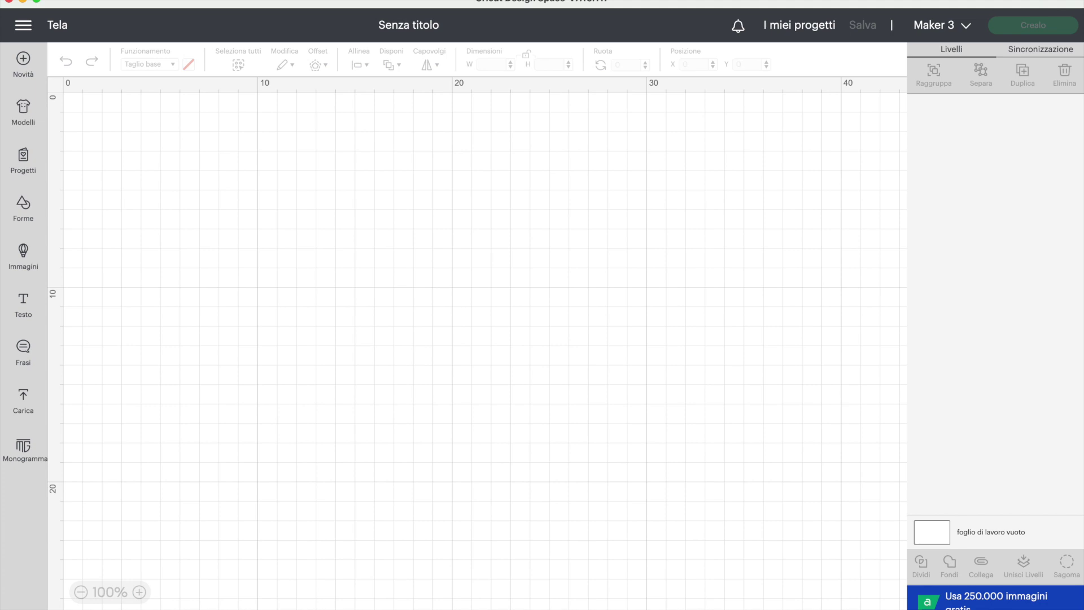
- Check the details of the uploaded Bee Gnome sticker sheet and add it to the canvas
click(25, 398)
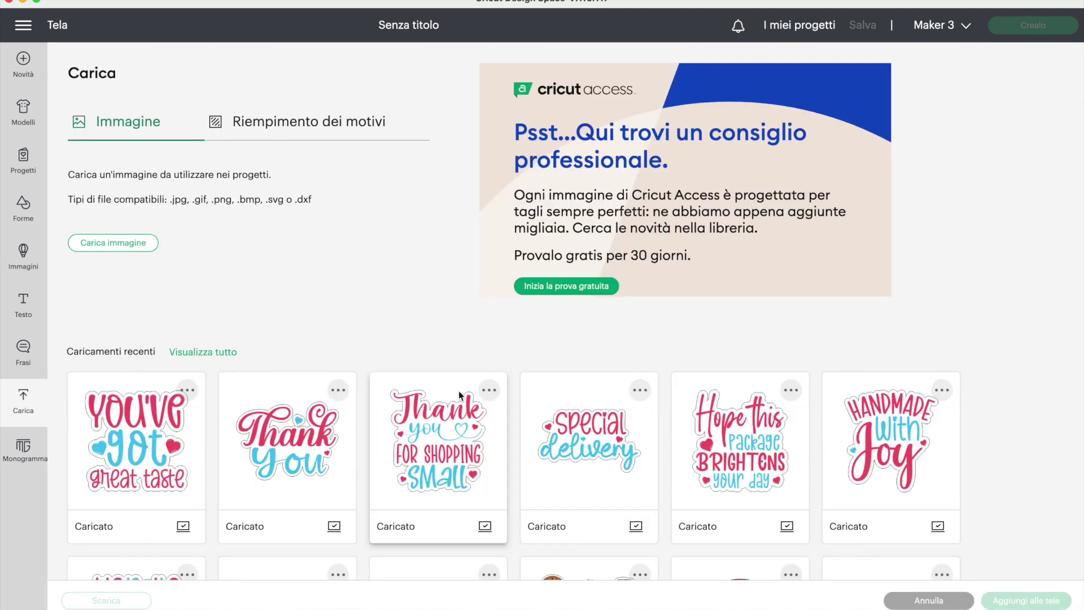
scroll(430, 389, down, 3)
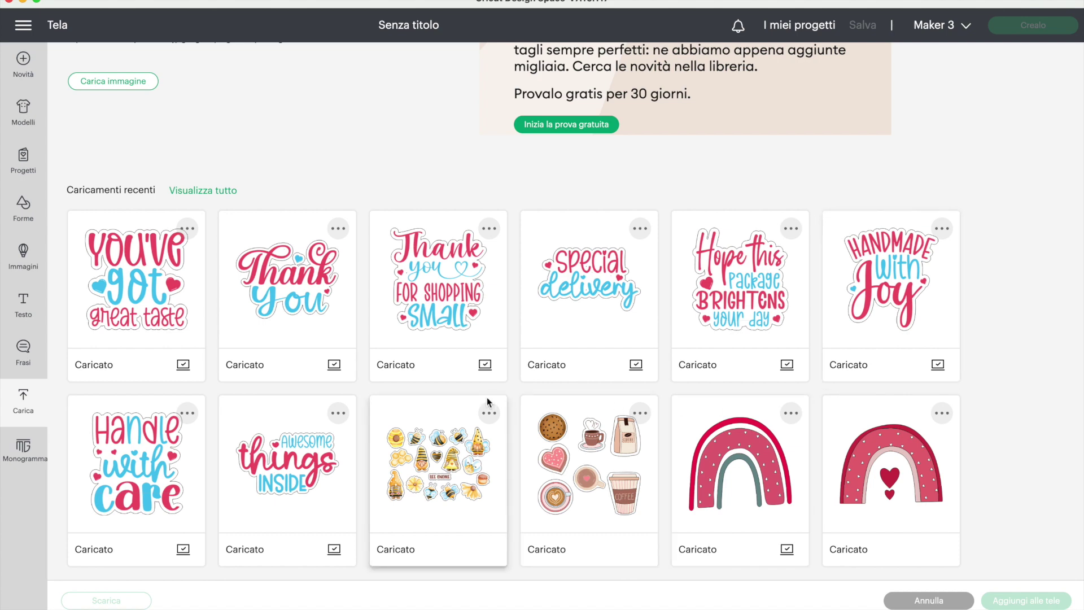
click(488, 416)
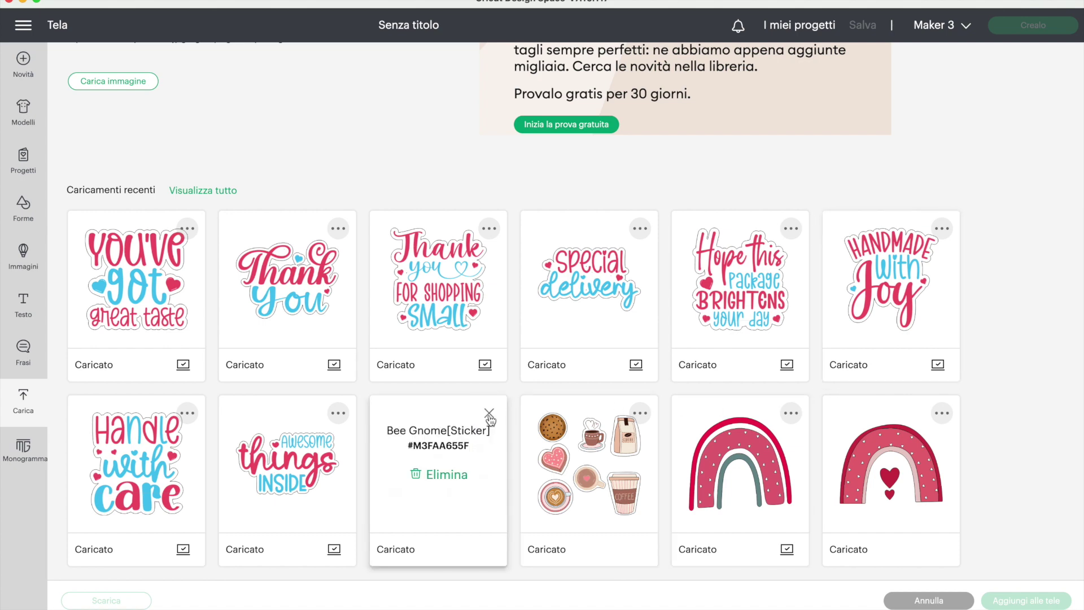
click(489, 414)
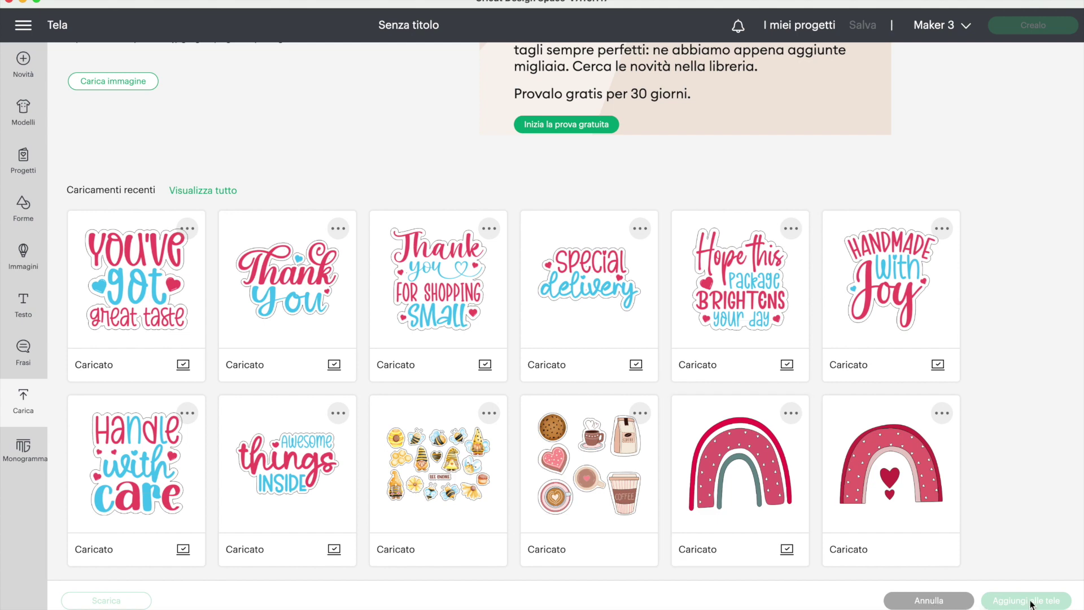
click(425, 497)
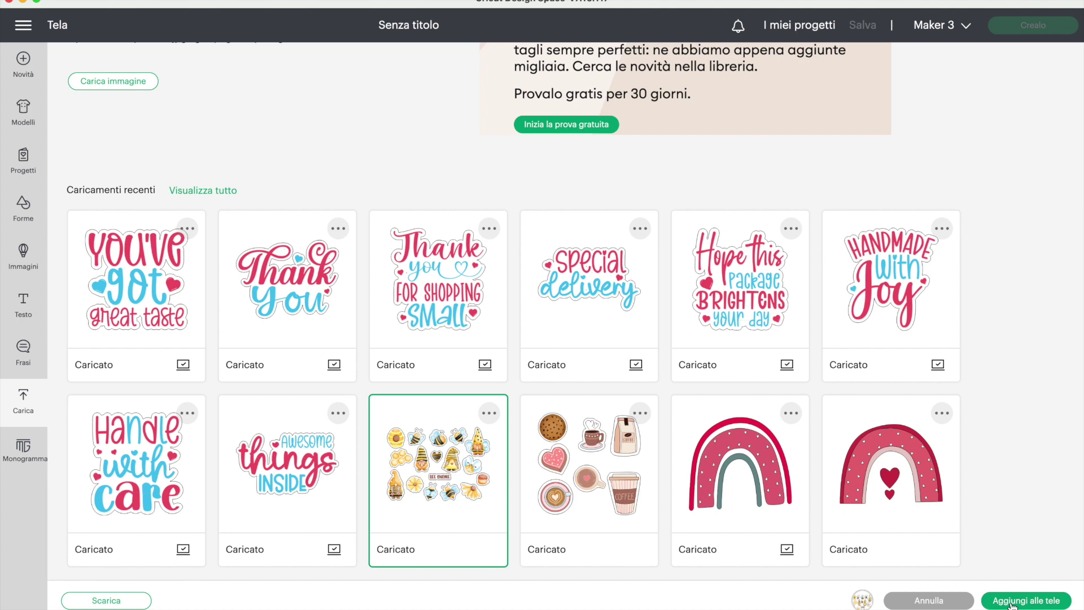
click(1010, 603)
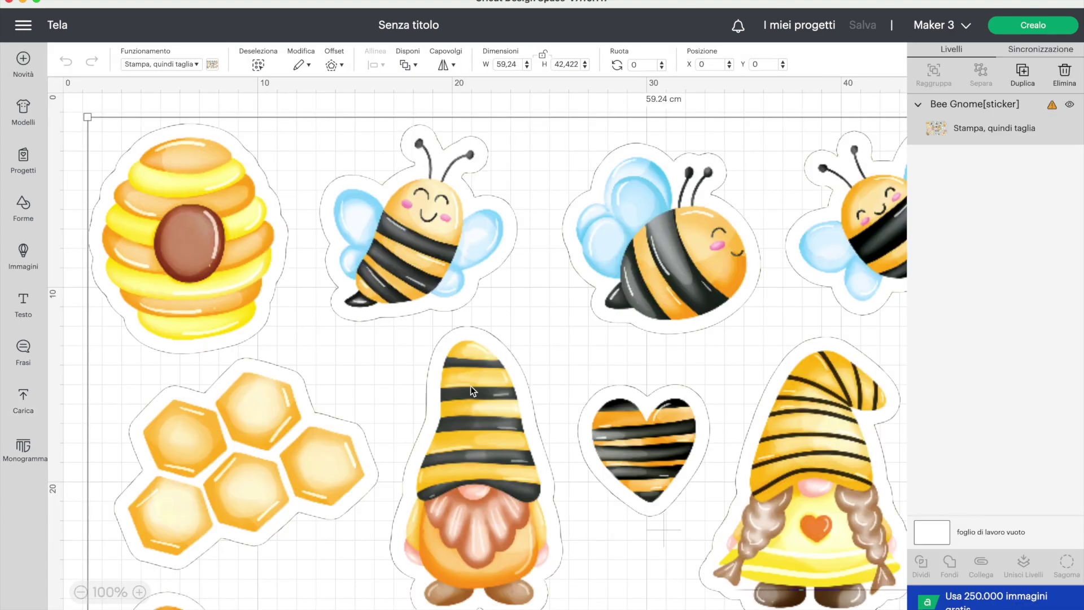
- Shrink the Bee Gnome sheet to about 16 × 11.5 cm and place it near the canvas origin, at about X 2.1, Y 1.1
drag(85, 116, 220, 190)
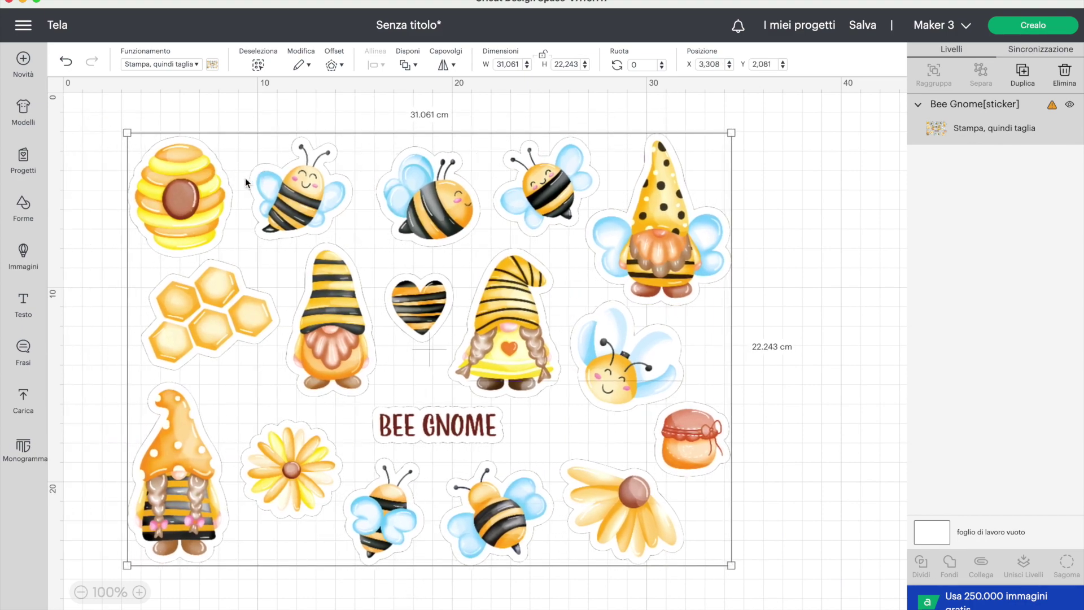
drag(127, 133, 518, 406)
drag(641, 446, 214, 152)
drag(297, 265, 420, 337)
drag(328, 274, 341, 276)
drag(432, 349, 416, 337)
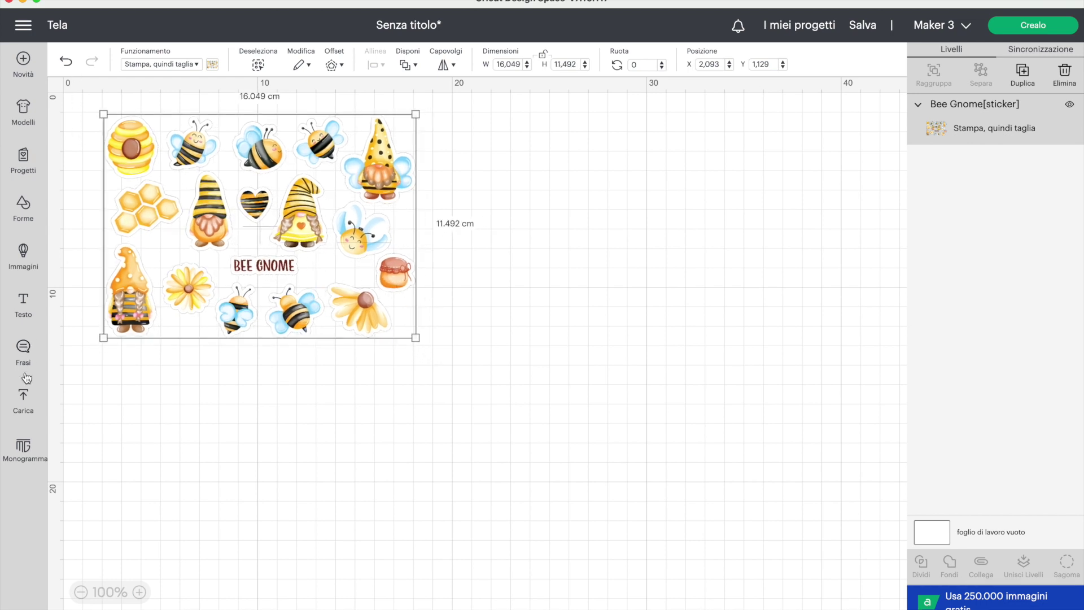
- Add the uploaded coffee sticker sheet with the cookie, mugs and paper cup to the canvas
click(23, 399)
scroll(817, 493, down, 3)
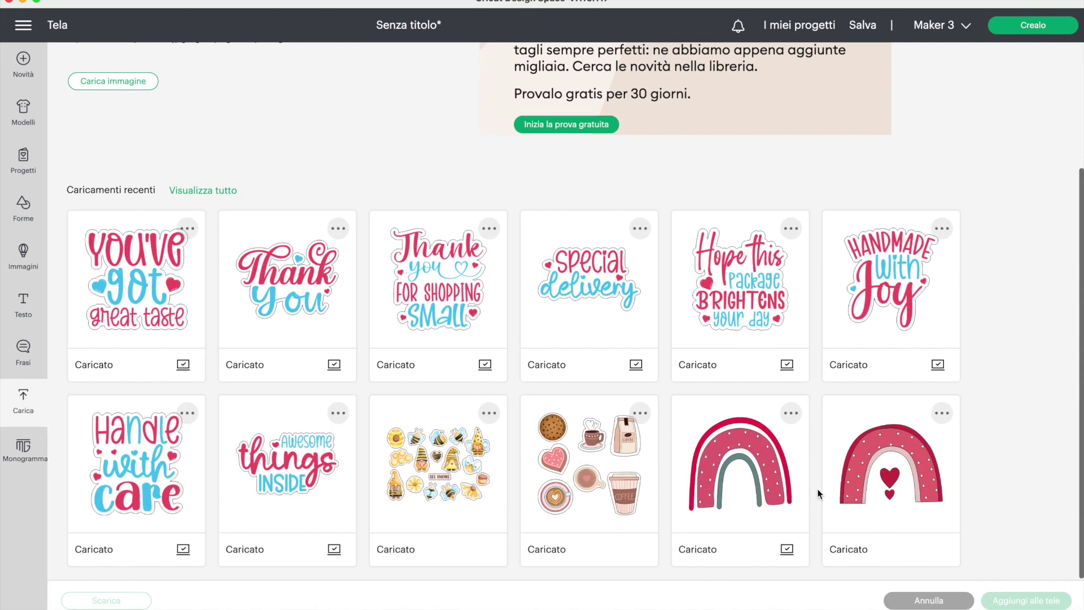
click(592, 491)
click(1034, 602)
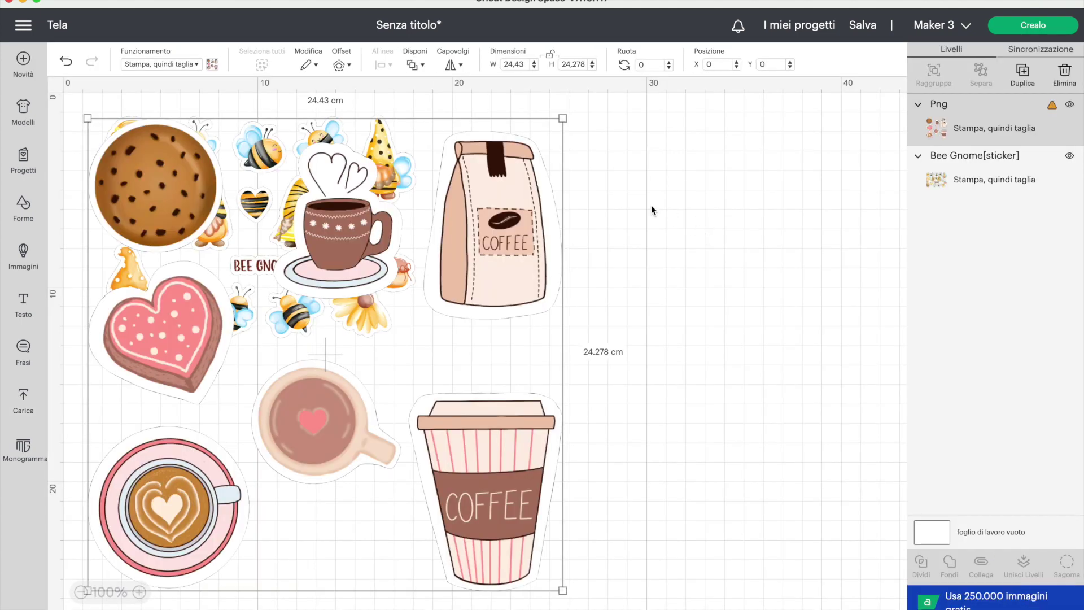
- Shrink the coffee sticker sheet to about 7 × 7 cm and align it directly below the Bee Gnome stickers
drag(559, 117, 246, 427)
drag(218, 467, 232, 399)
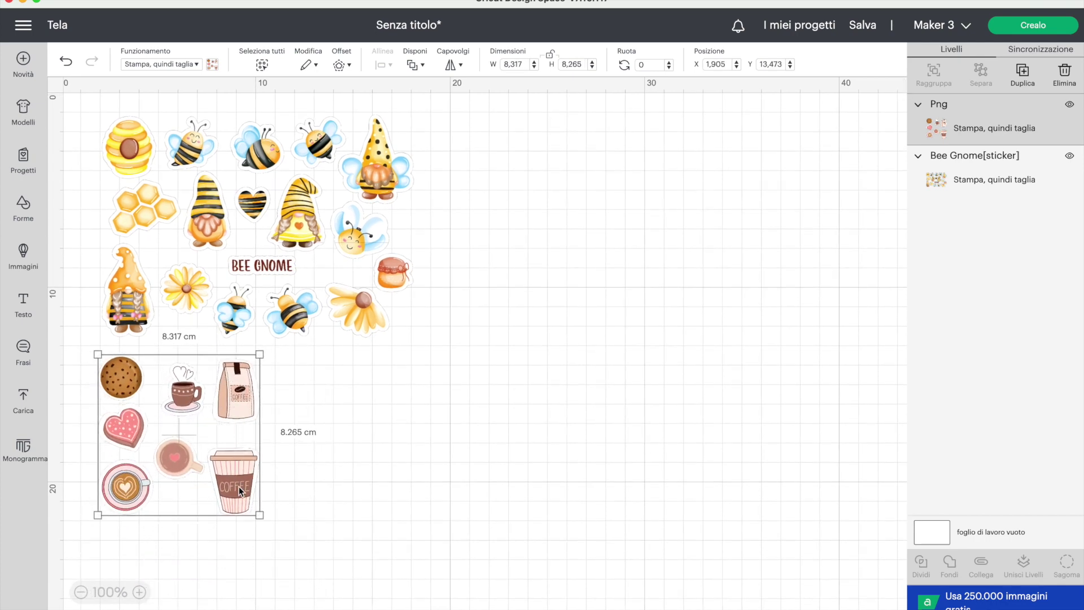
mouse_move(232, 445)
mouse_down()
mouse_move(237, 452)
mouse_move(239, 442)
mouse_up()
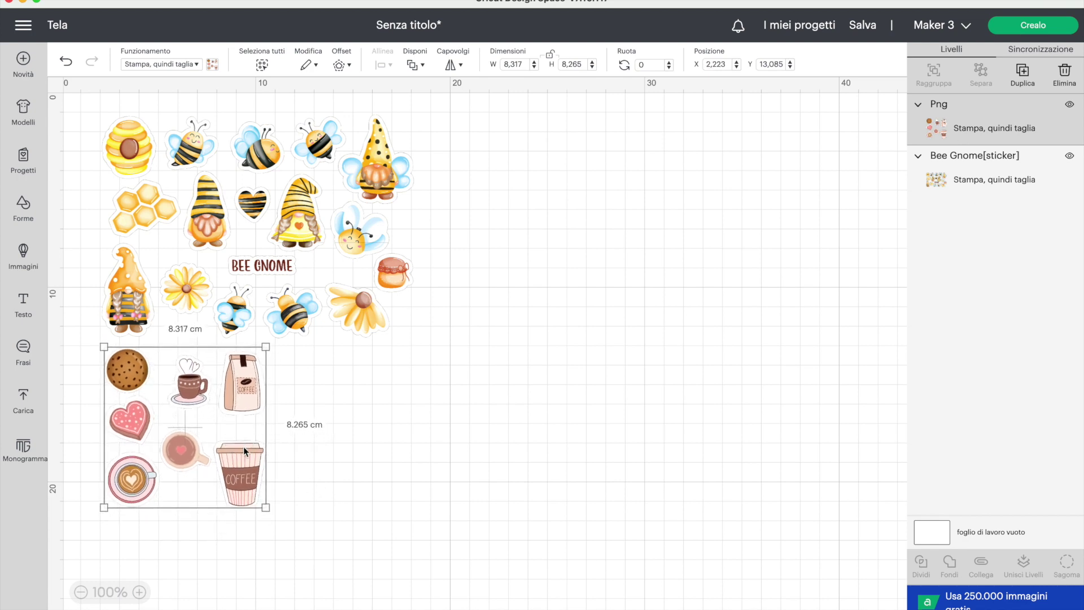
drag(270, 506, 247, 454)
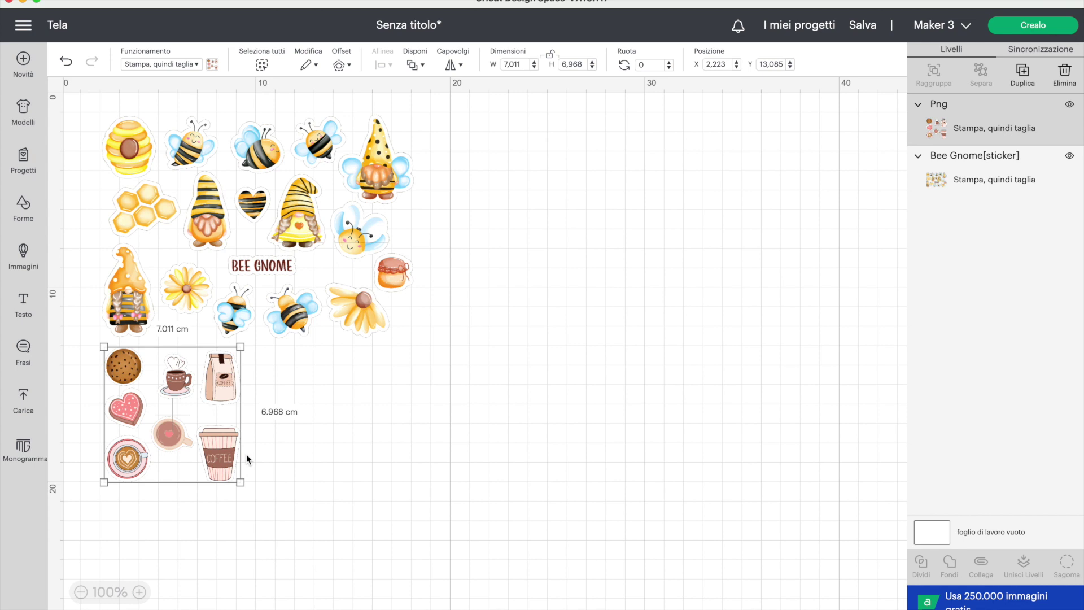
- Duplicate the coffee stickers beside the original and flatten all the designs into one print-then-cut layer
scroll(246, 453, down, 1)
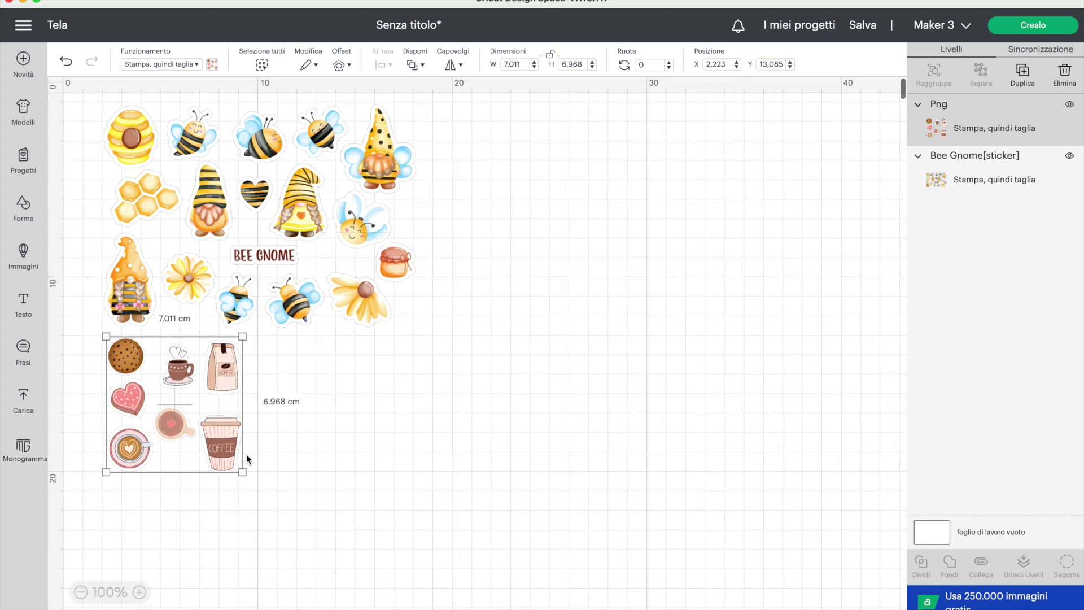
click(1022, 72)
drag(214, 215, 380, 437)
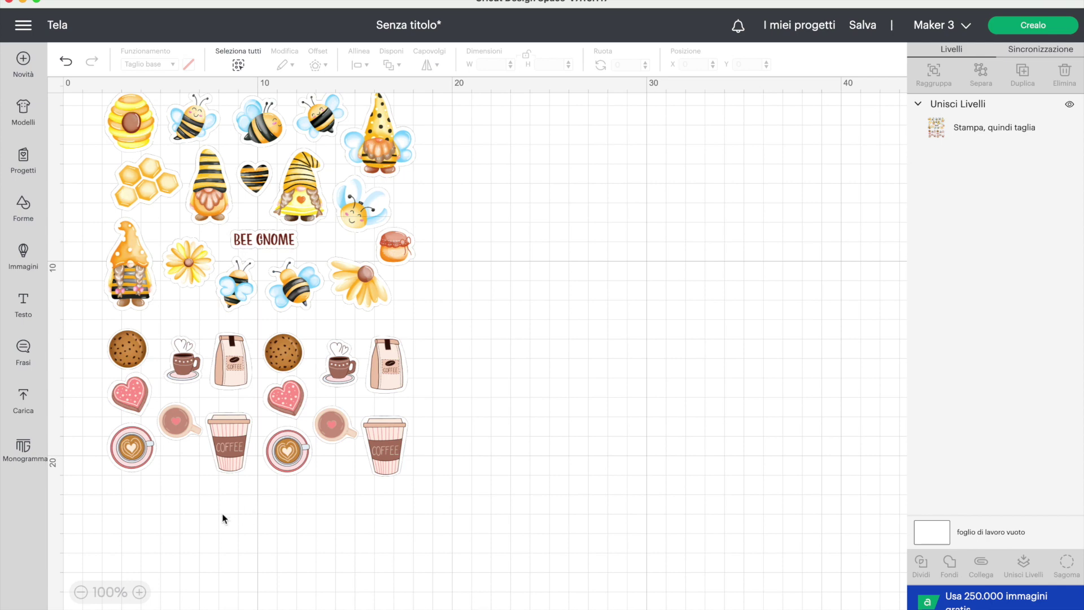
- Add the uploaded "You've got great taste" image to the canvas
scroll(202, 515, down, 3)
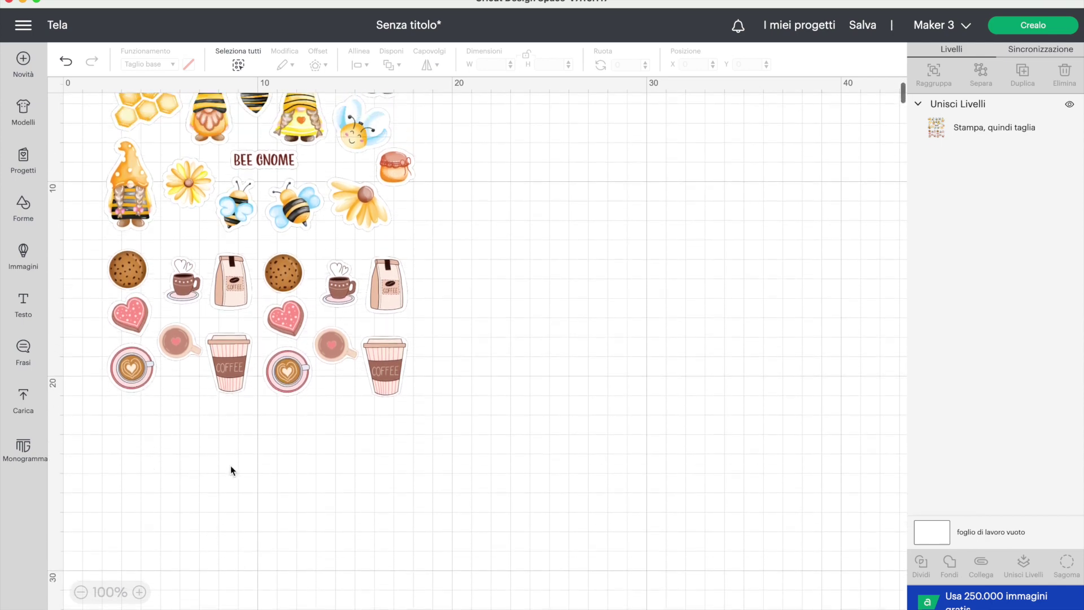
click(23, 398)
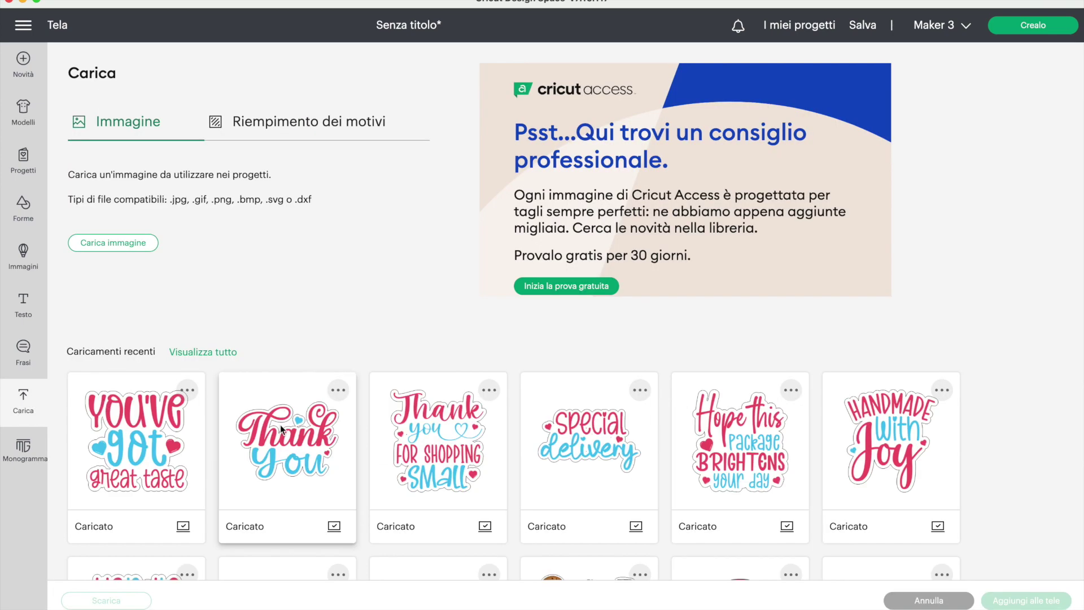
click(154, 429)
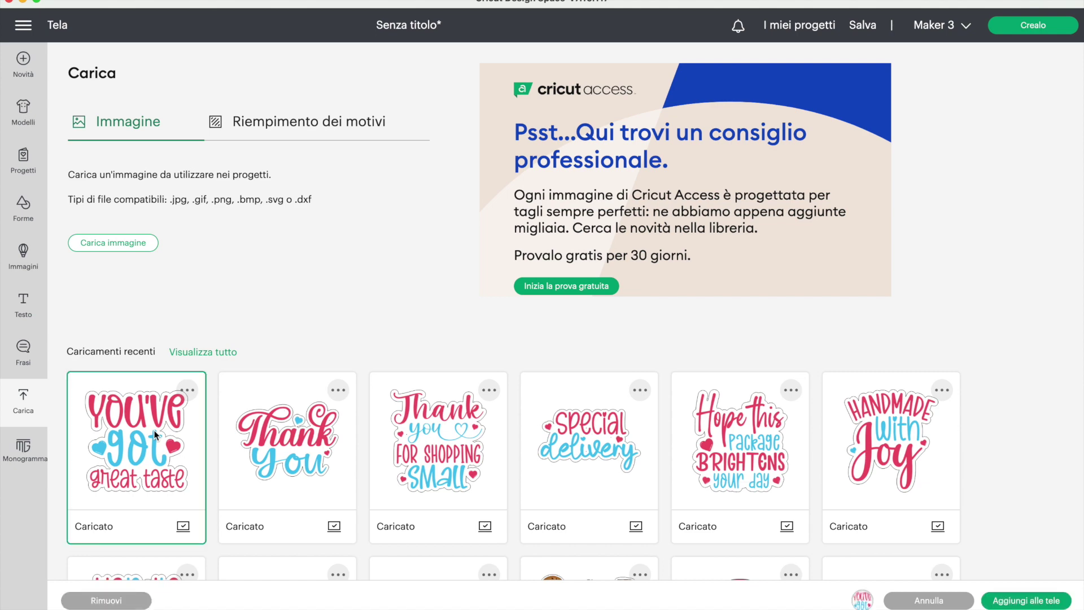
click(1018, 599)
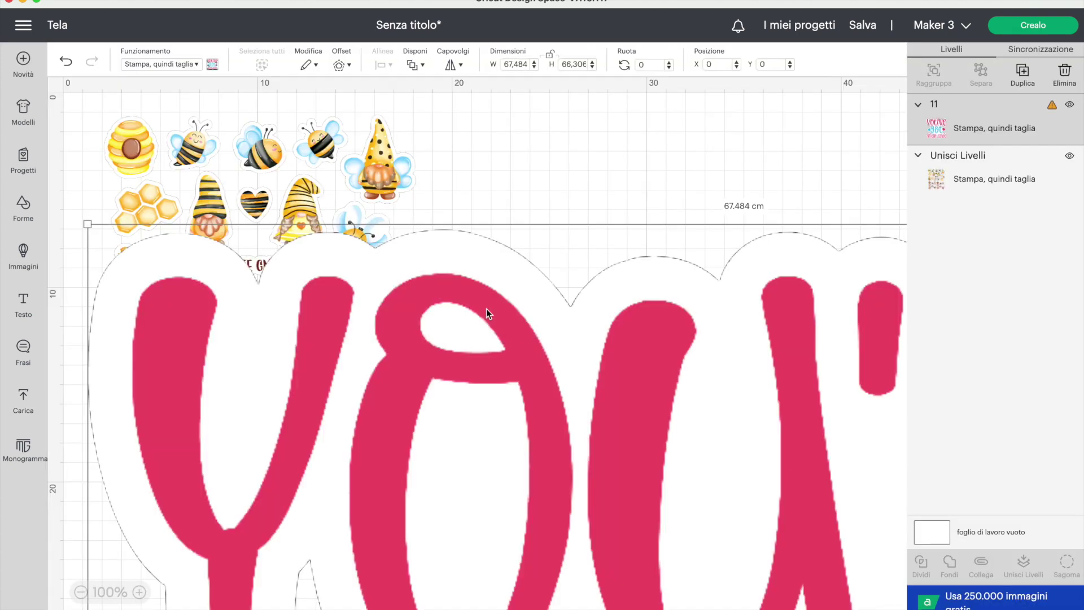
- Shrink "You've got great taste" to about 5.6 × 5.5 cm and place it below the original coffee stickers
drag(87, 224, 187, 144)
drag(93, 141, 352, 395)
drag(694, 459, 610, 154)
drag(257, 108, 310, 236)
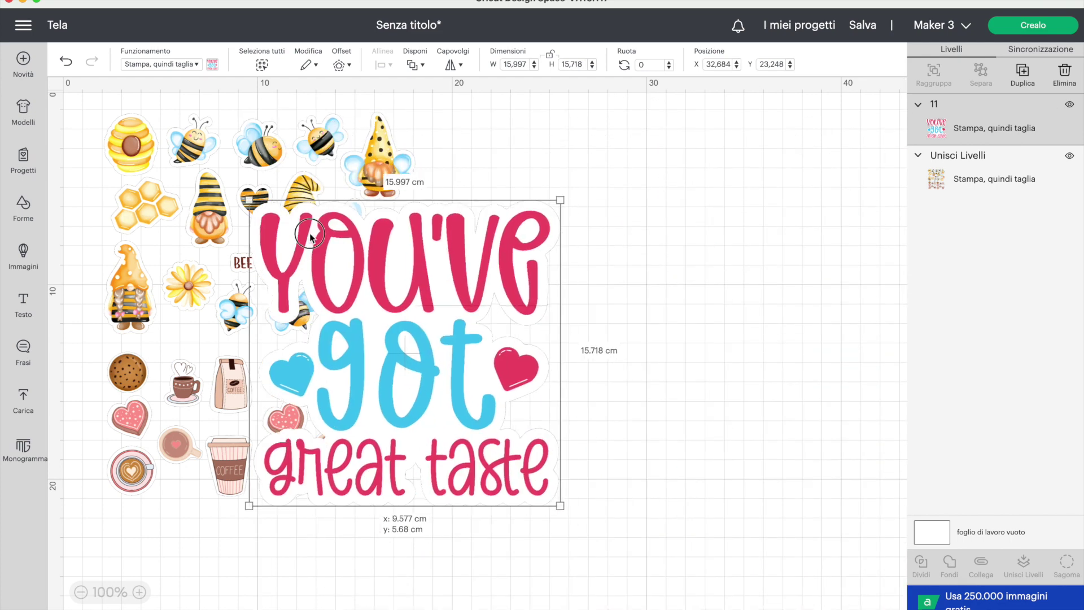
drag(249, 200, 448, 395)
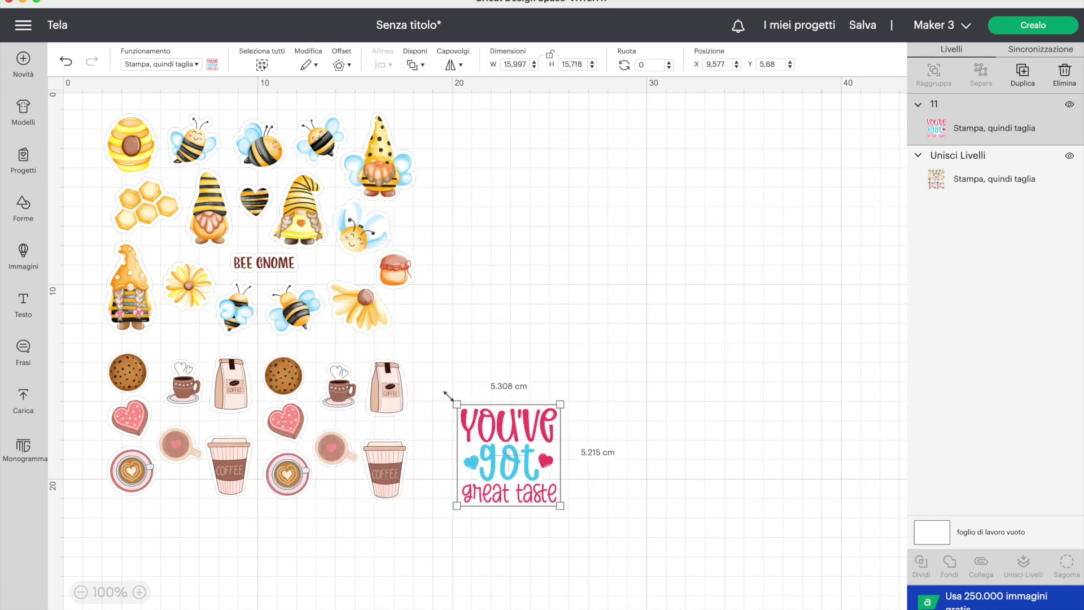
drag(520, 456, 164, 547)
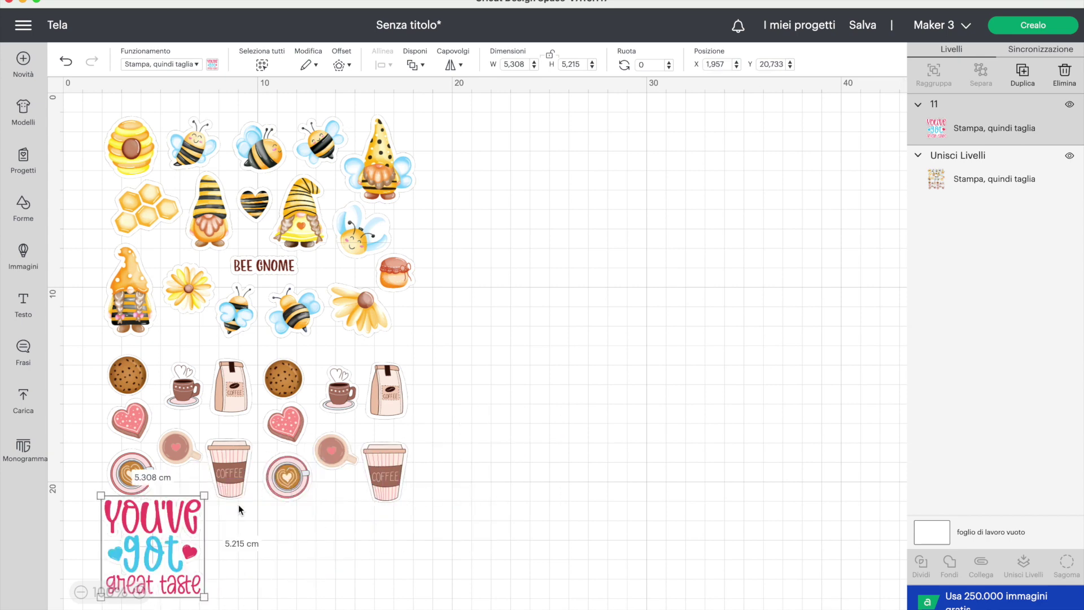
scroll(239, 509, down, 5)
drag(205, 351, 185, 397)
drag(199, 454, 218, 469)
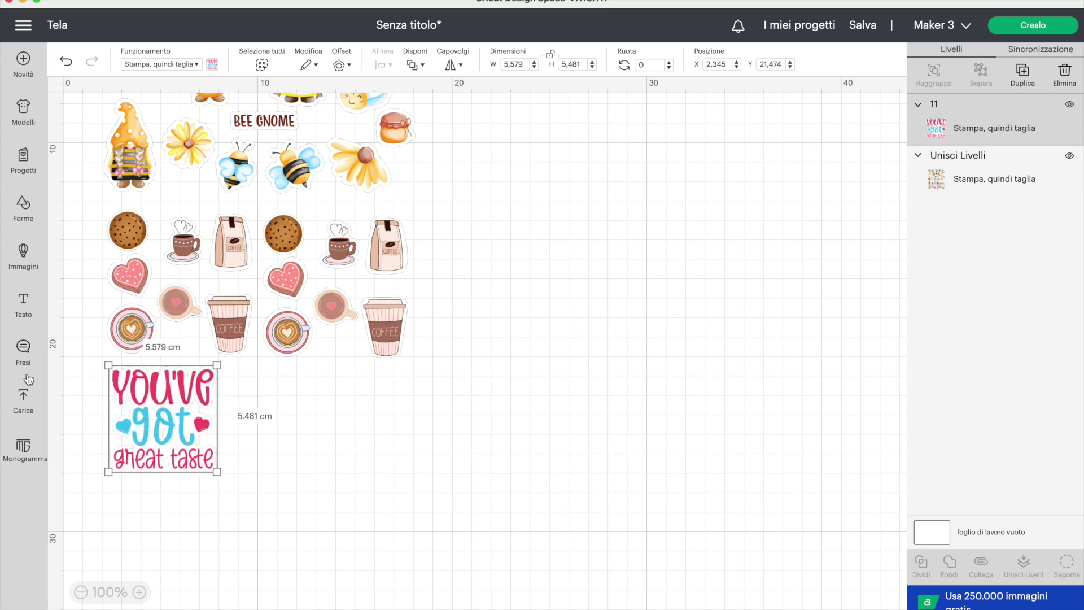
- Add the uploaded "Hope this package brightens your day" image to the canvas
click(24, 400)
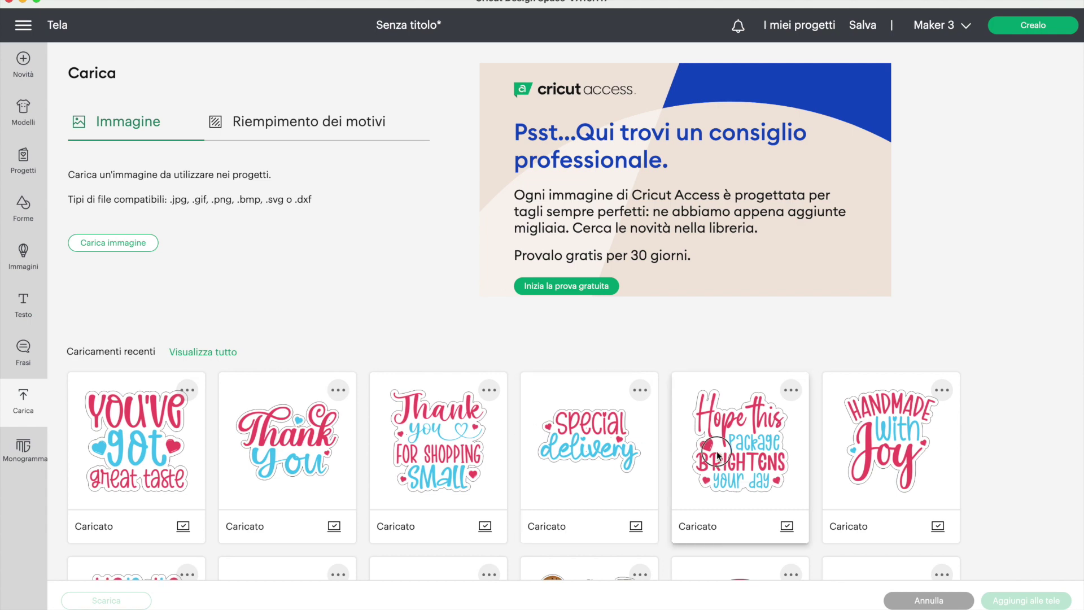
click(745, 472)
click(1016, 600)
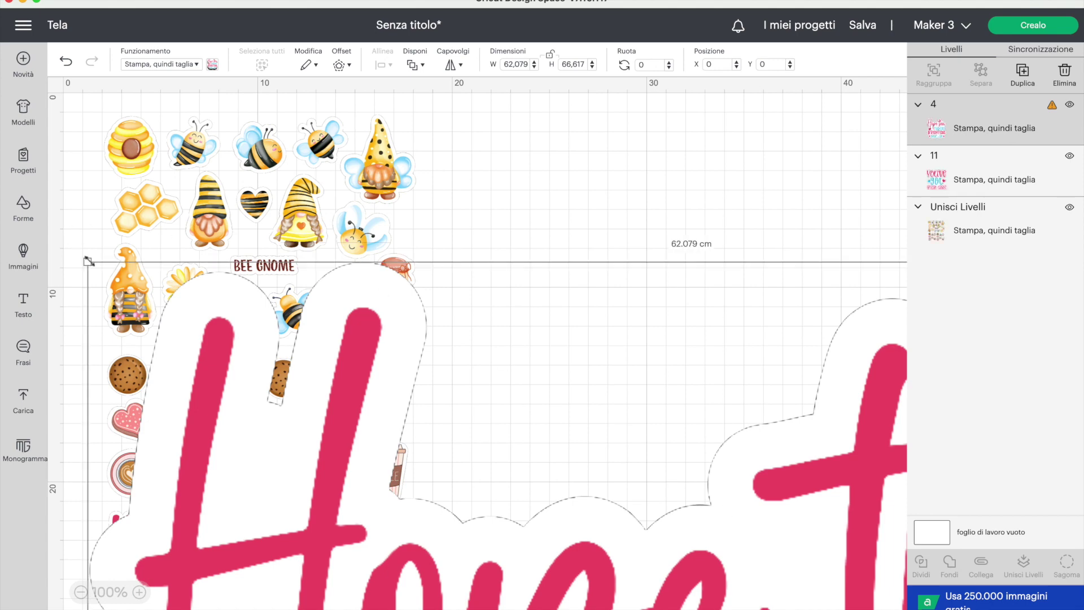
- Shrink "Hope this package brightens your day" to about 5 × 5.3 cm and place it just right of "You've got great taste"
drag(88, 260, 464, 144)
drag(118, 123, 397, 223)
drag(298, 177, 504, 248)
drag(456, 220, 572, 345)
drag(641, 403, 593, 346)
drag(515, 283, 585, 355)
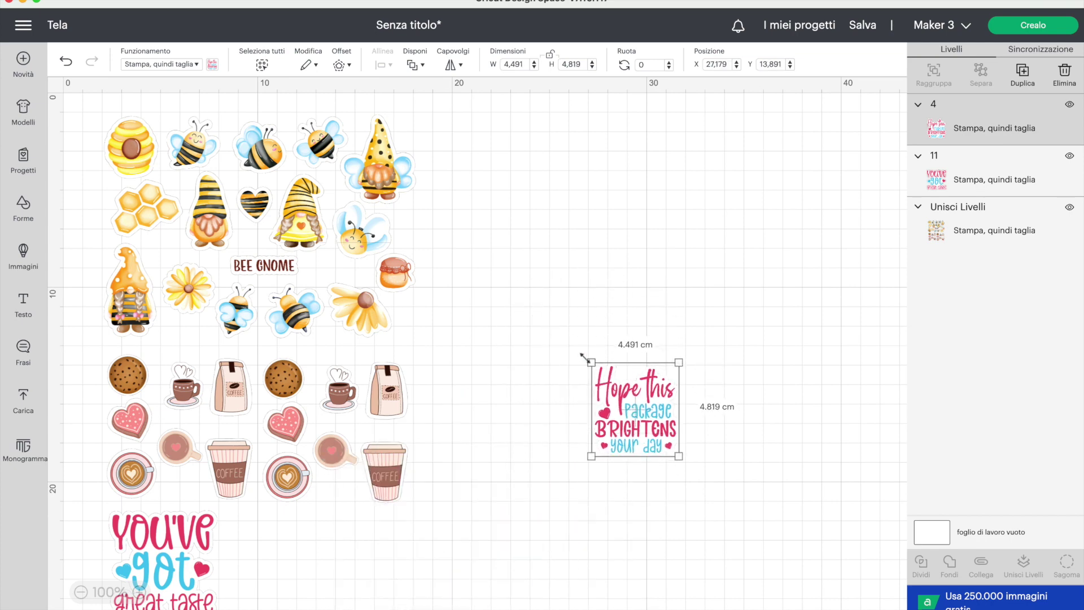
drag(642, 402, 281, 552)
scroll(398, 497, down, 3)
drag(317, 462, 328, 472)
scroll(386, 419, down, 1)
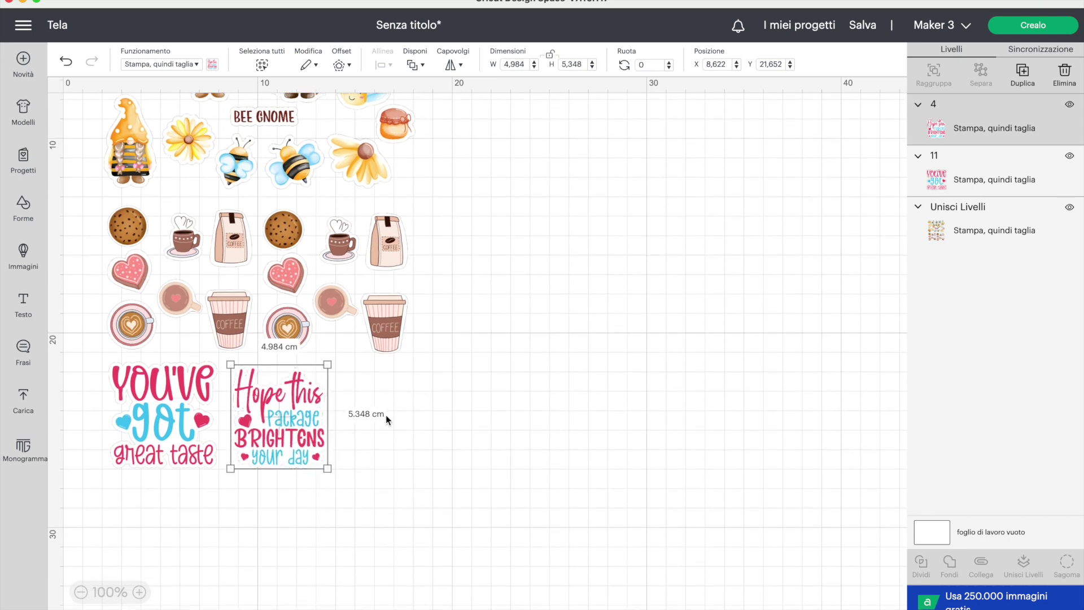
- Shift both phrase stickers to the right so they sit evenly spaced and centred beneath the coffee stickers
scroll(385, 415, up, 3)
drag(295, 483, 356, 483)
drag(204, 483, 240, 484)
drag(319, 485, 308, 485)
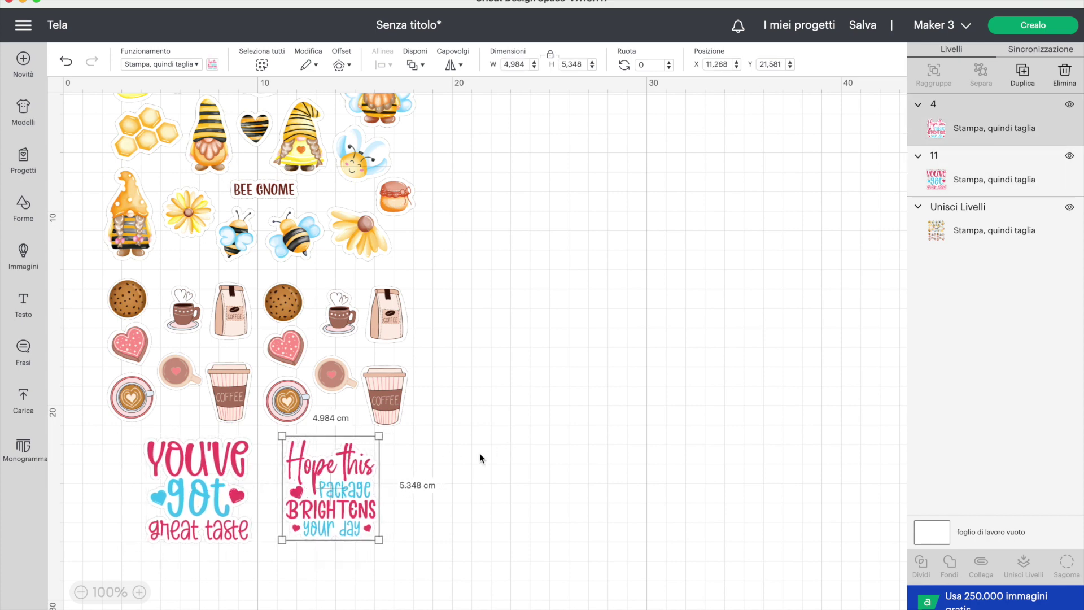
- Enlarge "Hope this package brightens your day" to about 5.1 × 5.5 cm and unflatten the merged bee gnome and coffee layers
drag(380, 539, 382, 542)
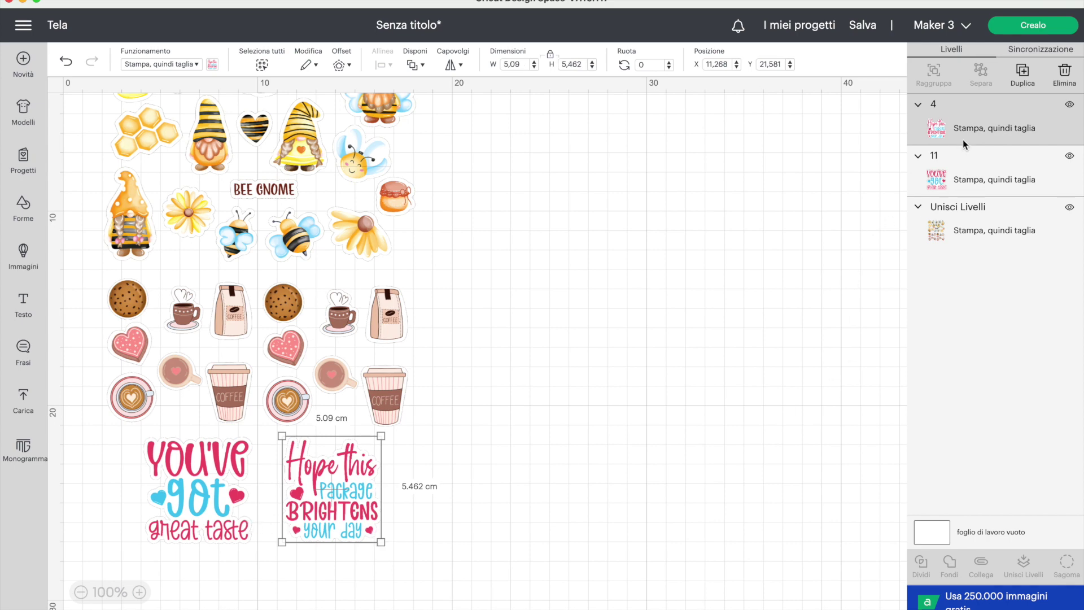
shift+click(968, 225)
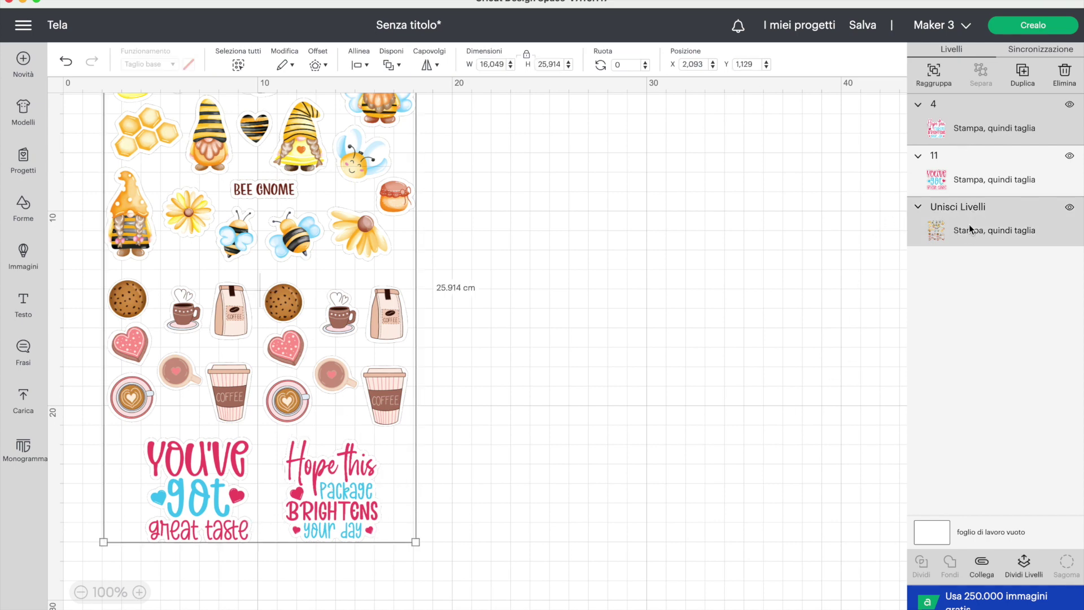
shift+click(964, 175)
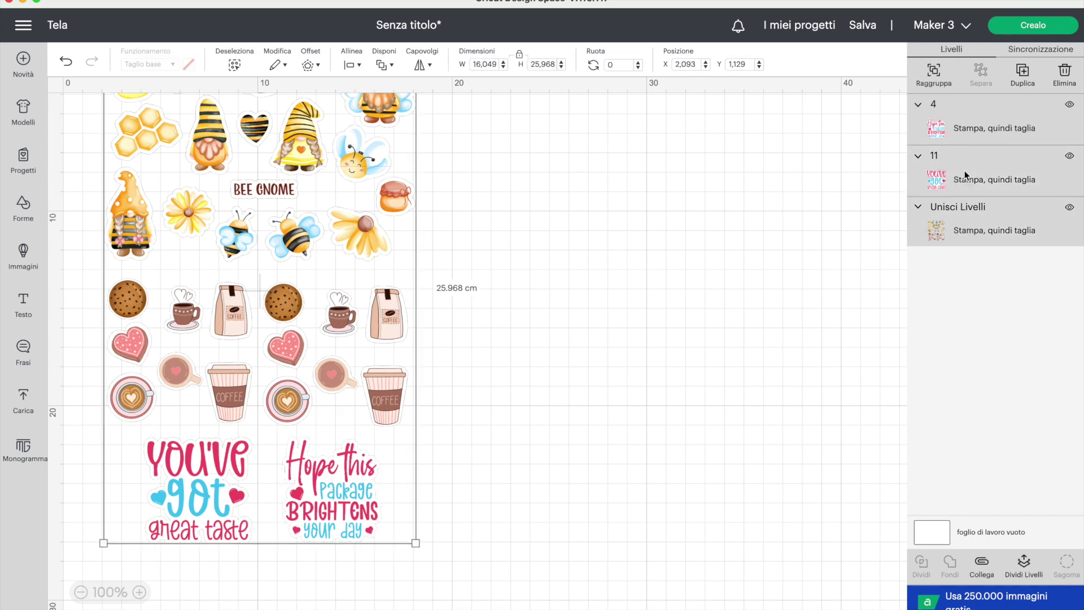
click(1023, 565)
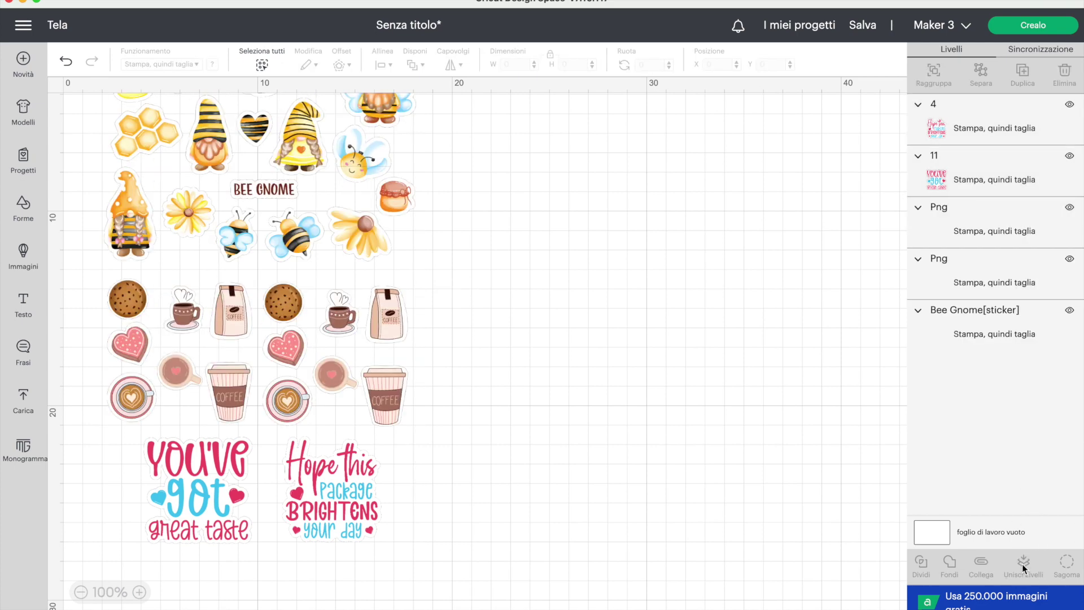
- Try to flatten all five layers into one print-then-cut image, checking the size limit before unflattening it
click(971, 116)
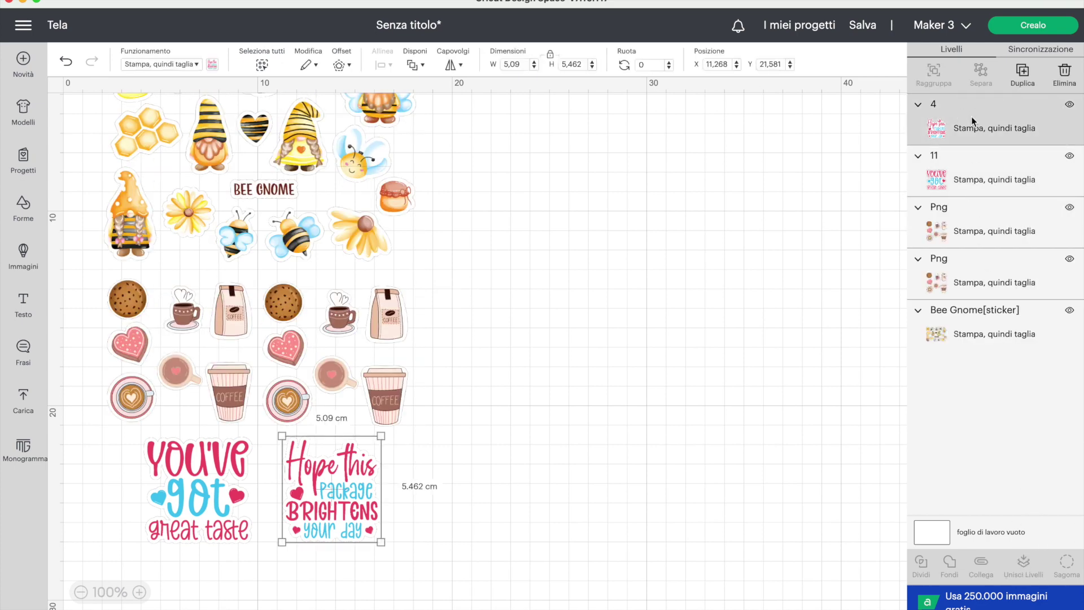
shift+click(997, 310)
shift+click(988, 243)
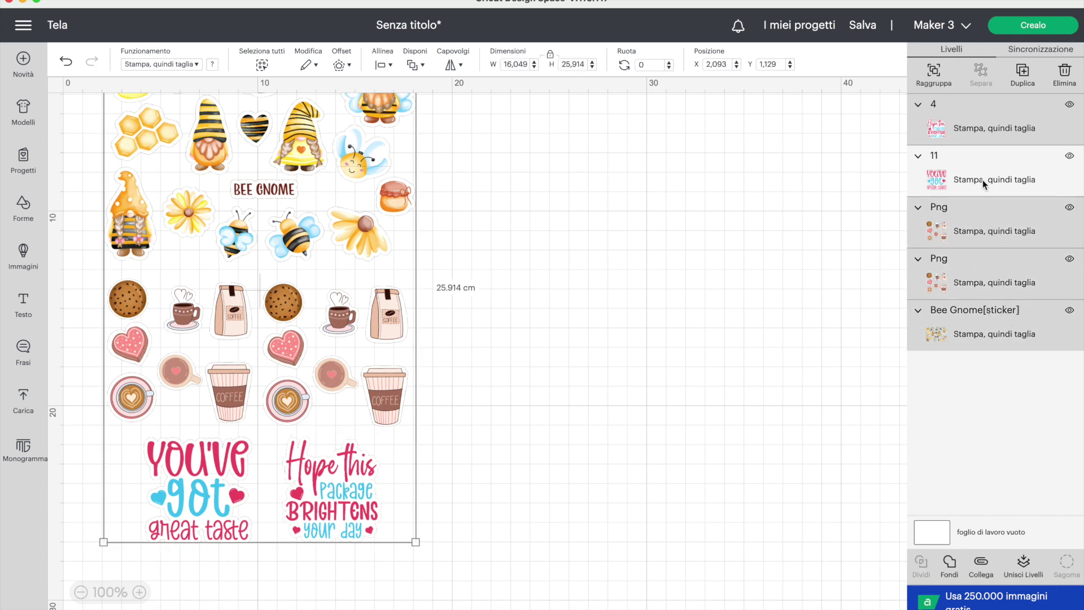
shift+click(982, 180)
click(1023, 565)
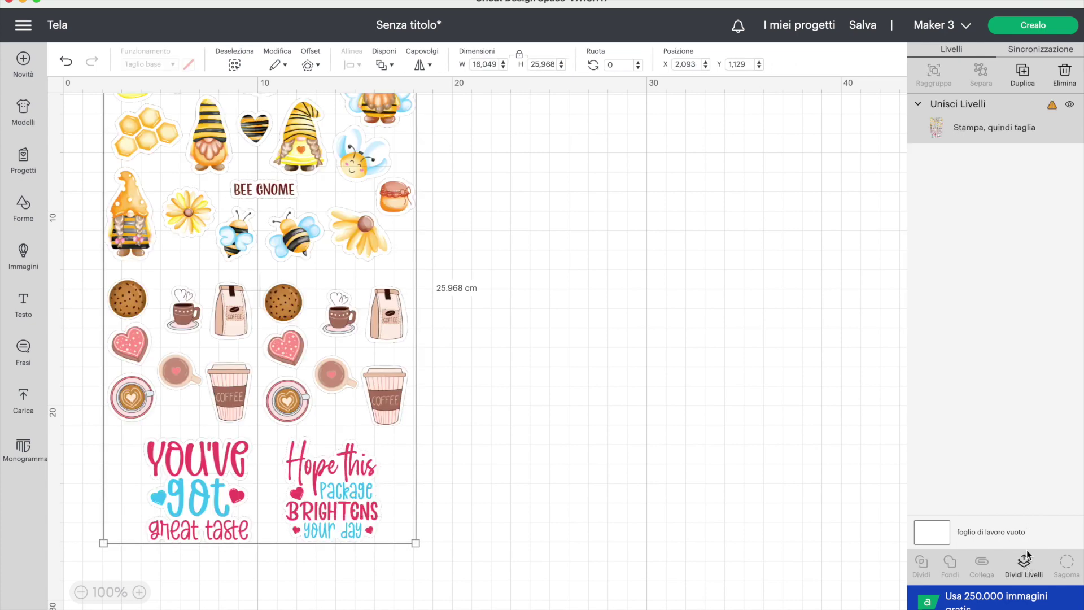
mouse_move(1052, 106)
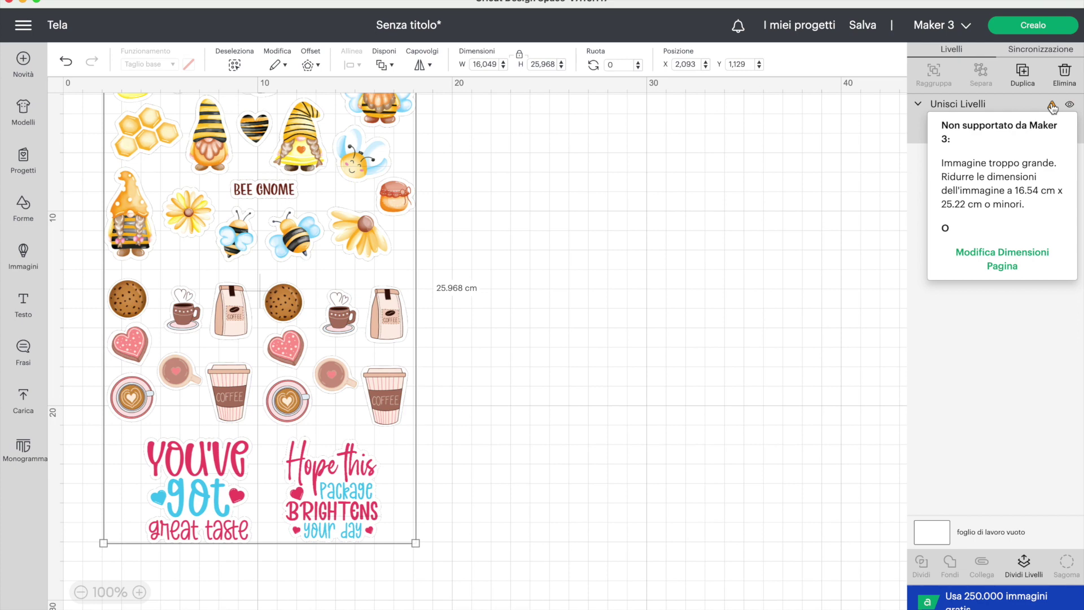
click(1025, 566)
- Move both phrase stickers up slightly, to Y about 21.3–21.4 cm, and check the whole layout's height
click(397, 499)
click(342, 494)
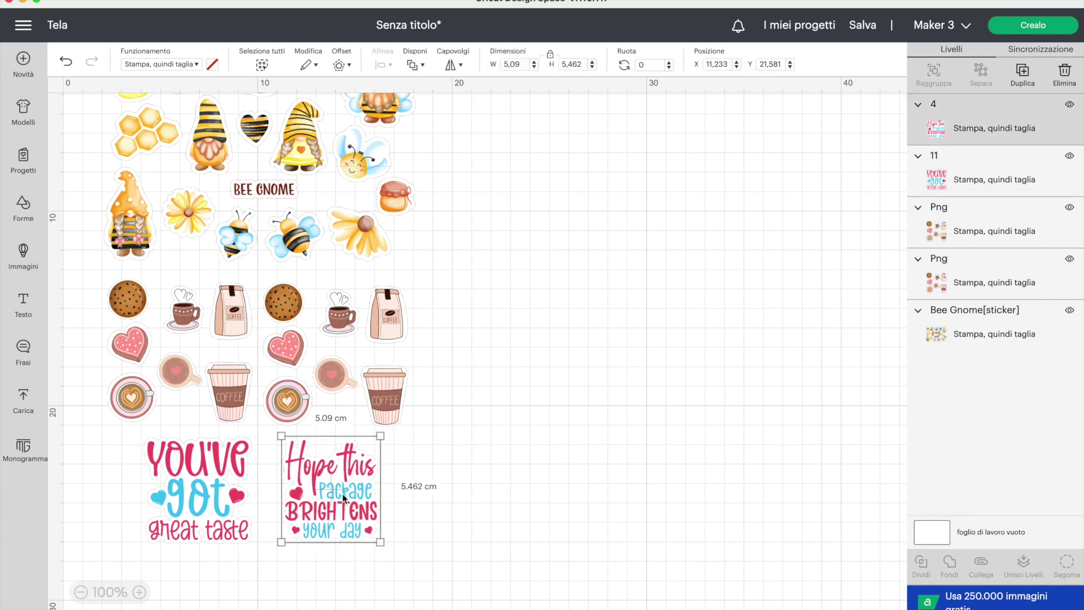
drag(343, 491, 344, 488)
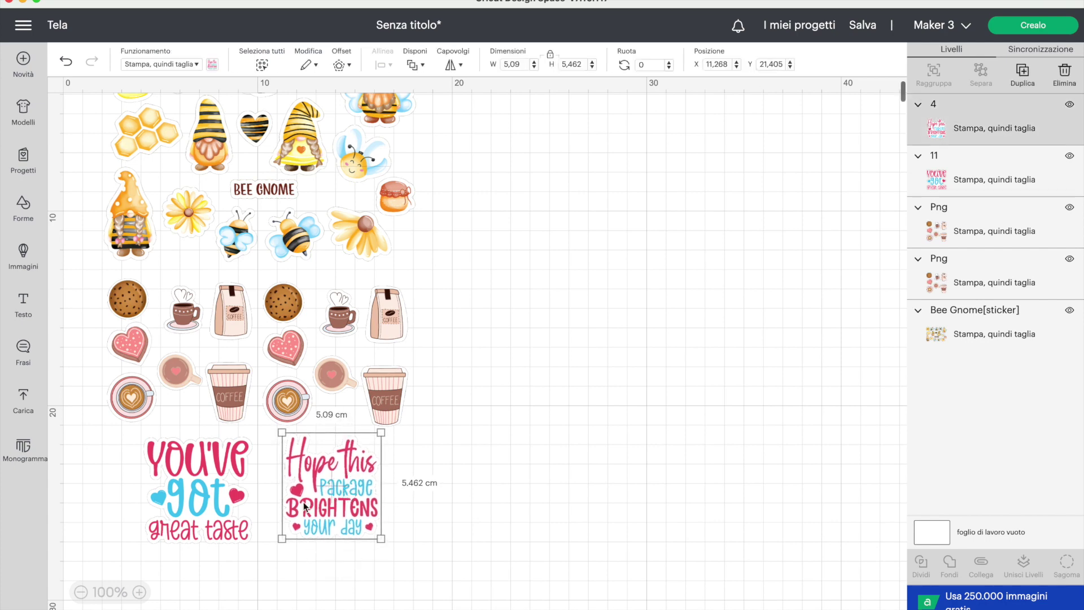
drag(185, 498, 189, 497)
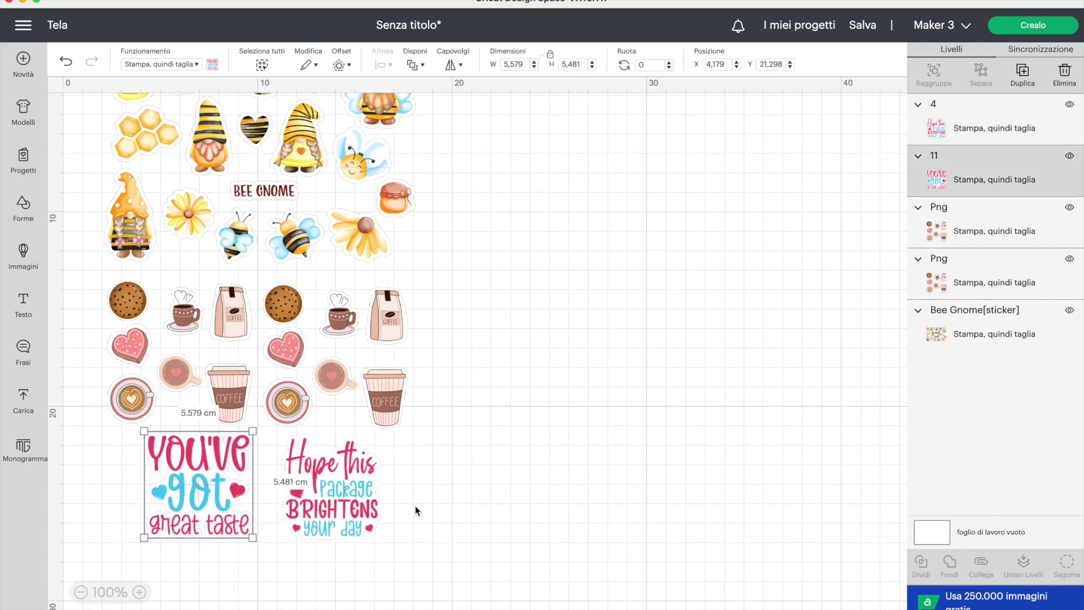
click(436, 518)
scroll(452, 511, up, 3)
drag(482, 549, 117, 127)
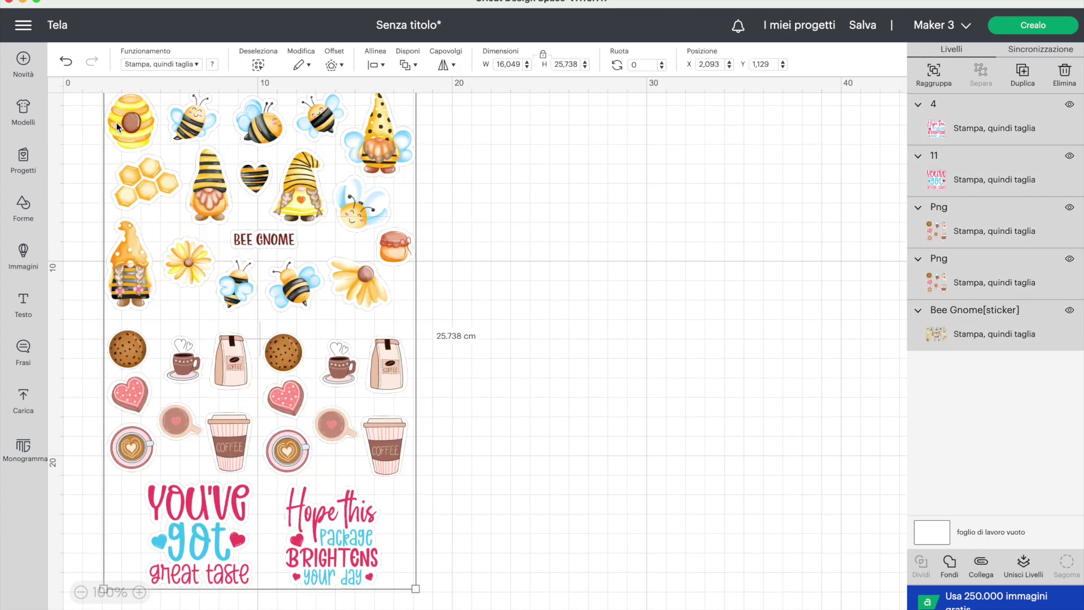
click(514, 436)
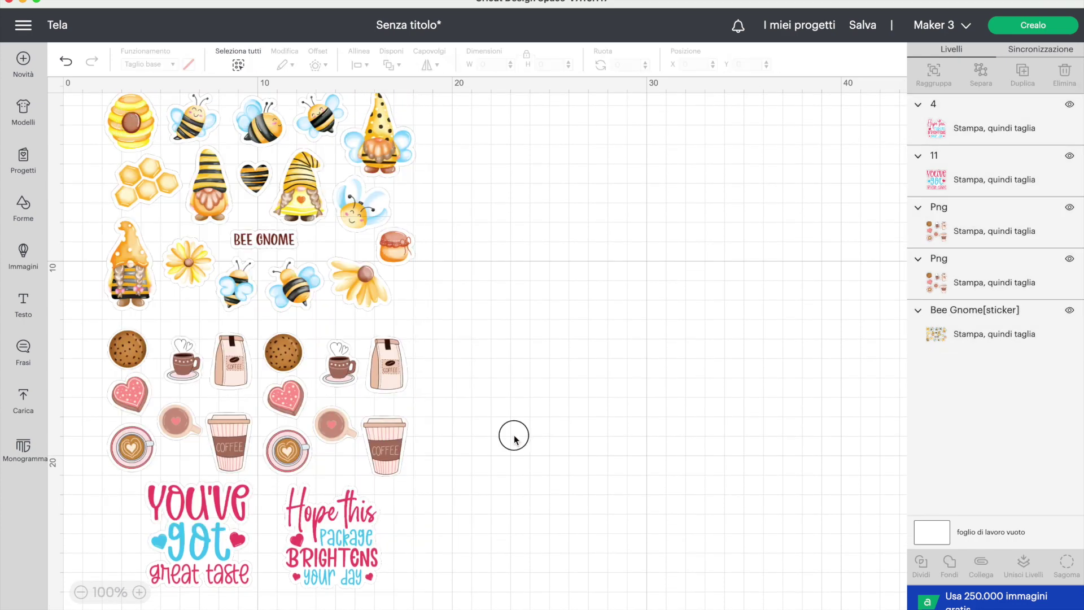
- Move both coffee sets and both phrase stickers up together, closer to the bee gnome stickers, to Y about 12.8 cm
click(389, 389)
shift+click(219, 374)
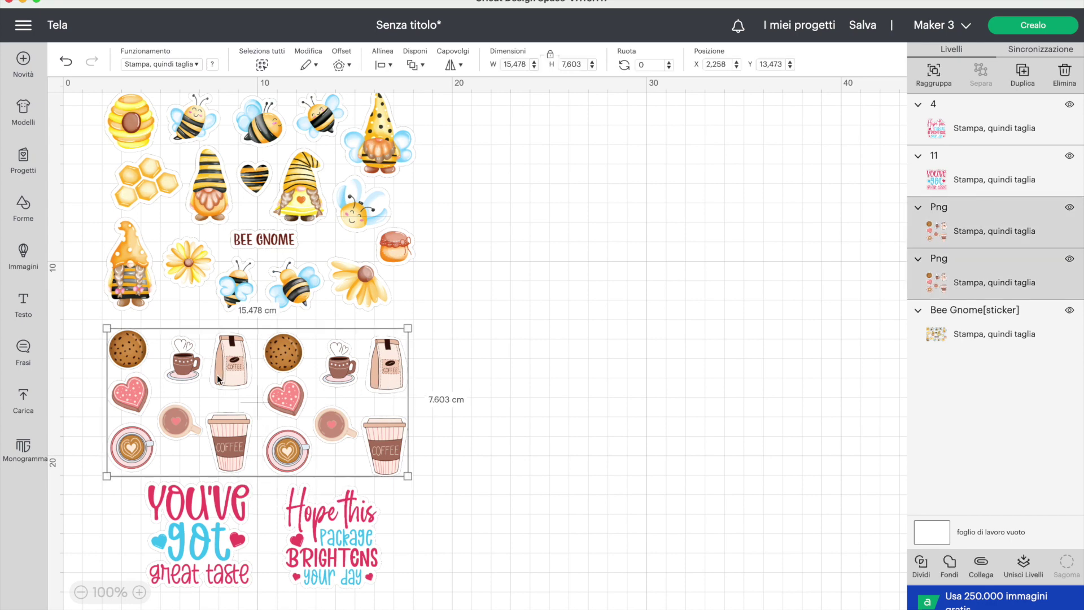
shift+click(237, 496)
shift+click(308, 505)
drag(389, 430, 389, 421)
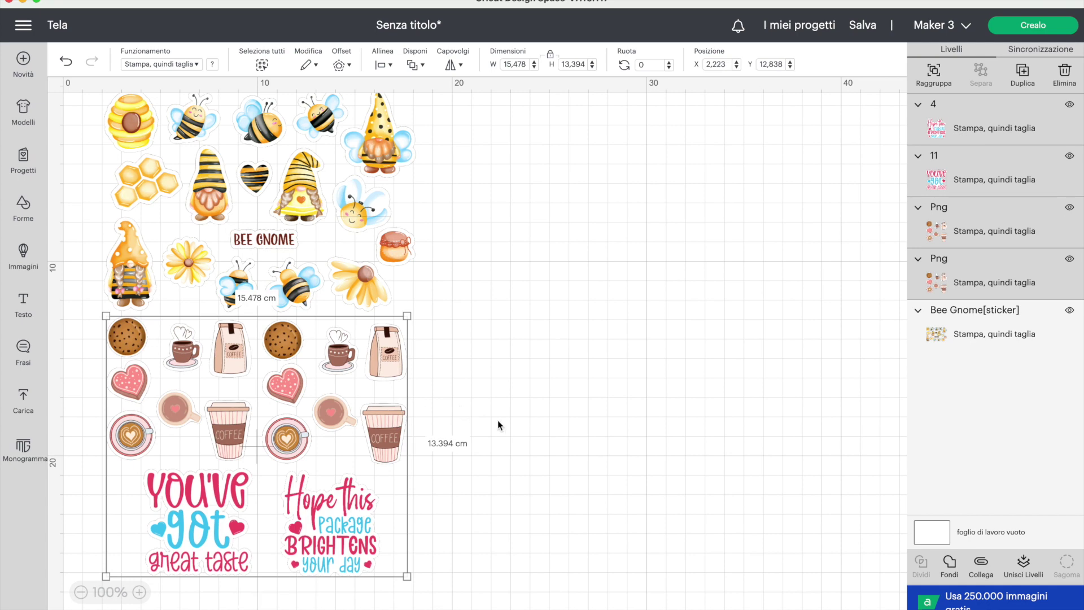
- Flatten the entire sticker layout into a single print-then-cut layer
click(466, 421)
drag(525, 515, 146, 137)
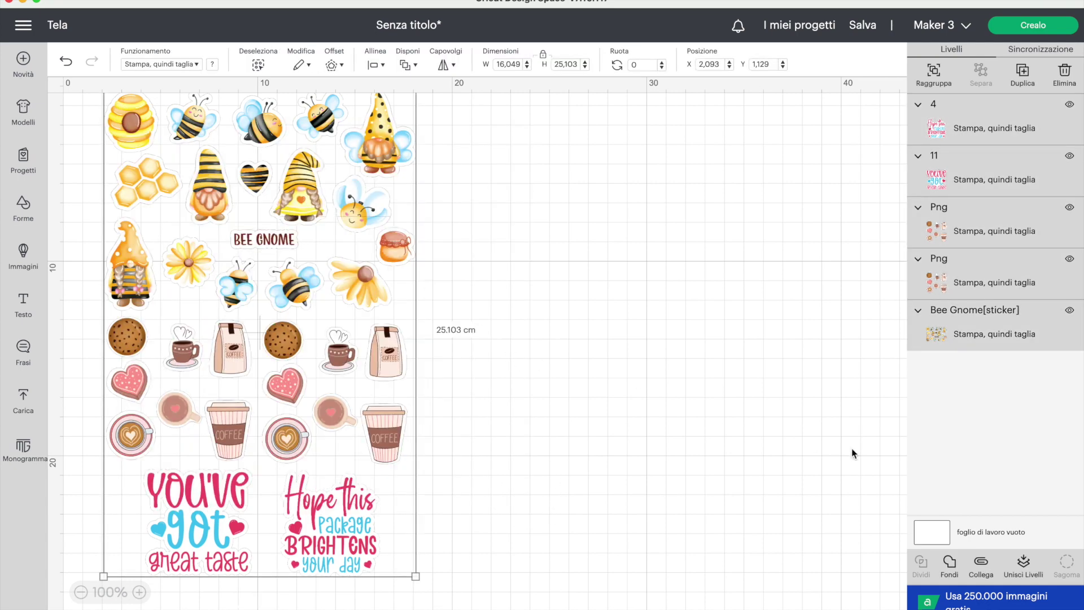
click(1023, 564)
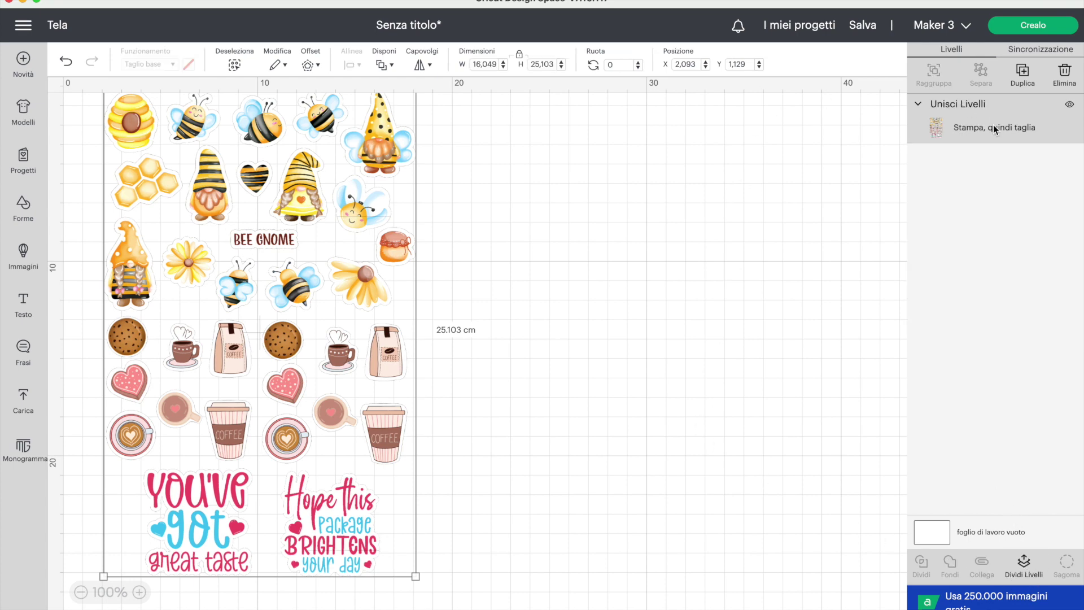
- Proceed to making the project on the A4 mat and print one copy on the HP DeskJet 2600 series with bleed enabled
click(1032, 24)
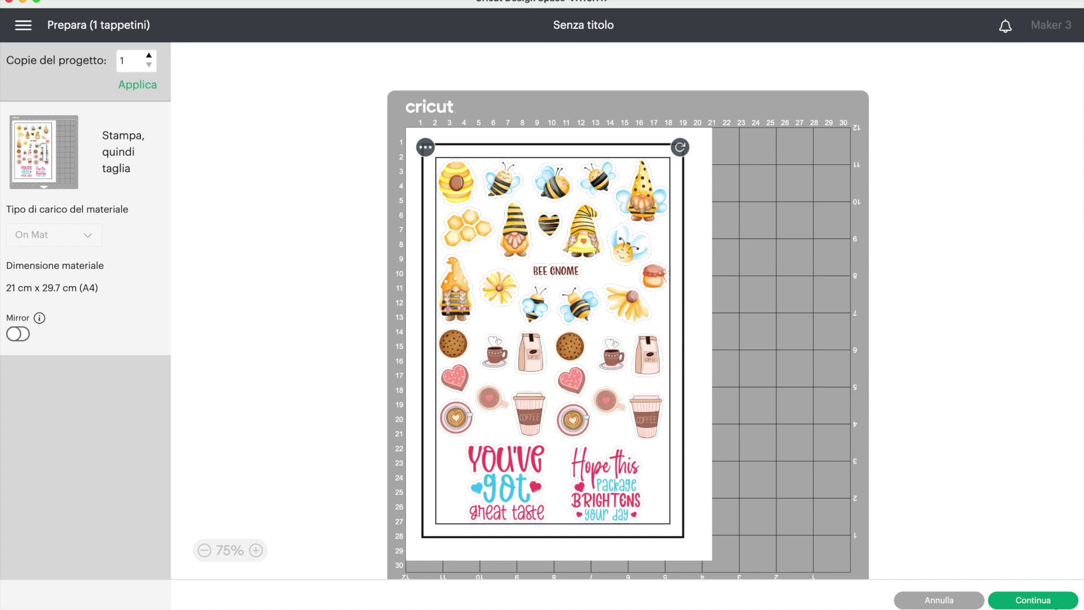
click(1049, 601)
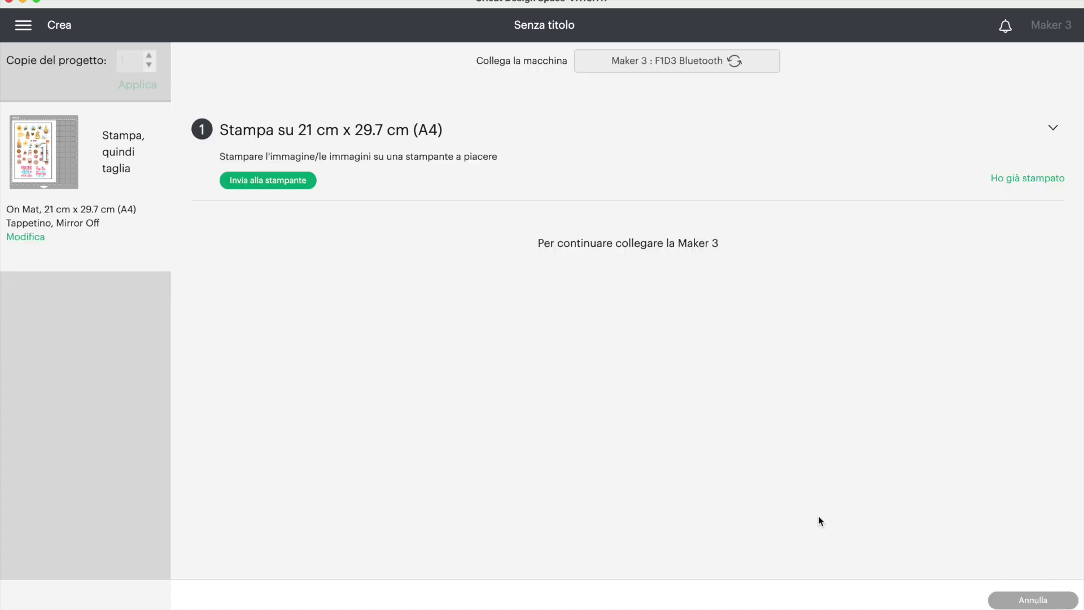
click(289, 183)
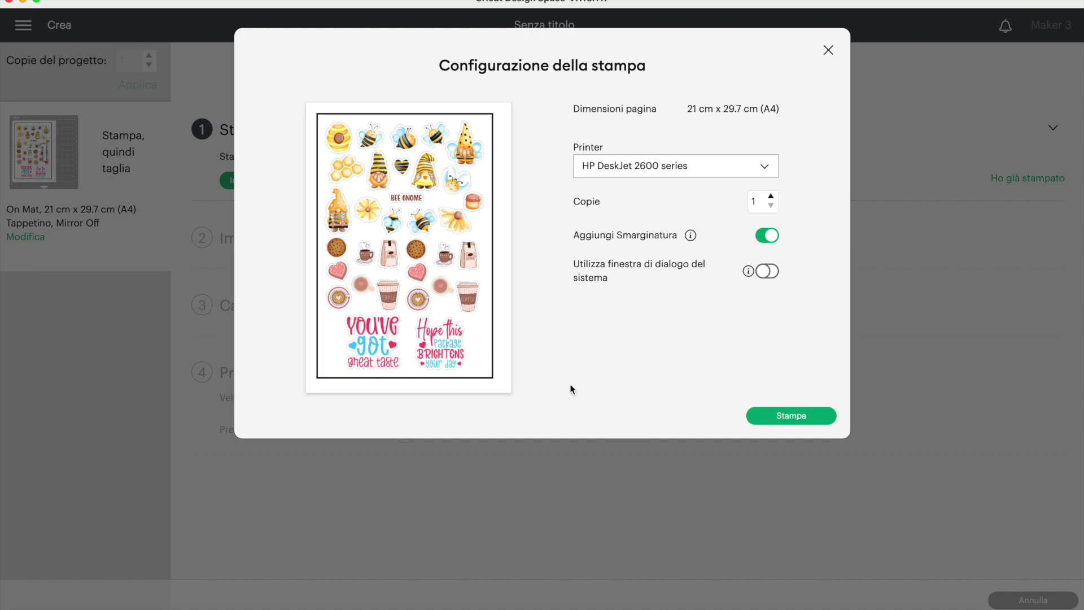
click(817, 417)
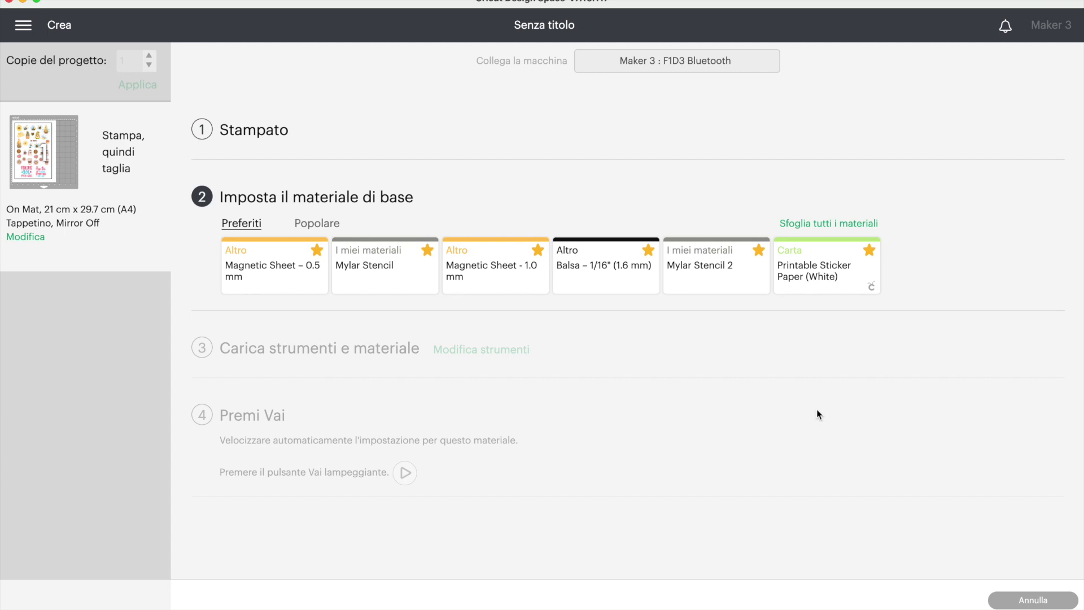
- Set the base material to Printable Sticker Paper (White)
click(835, 276)
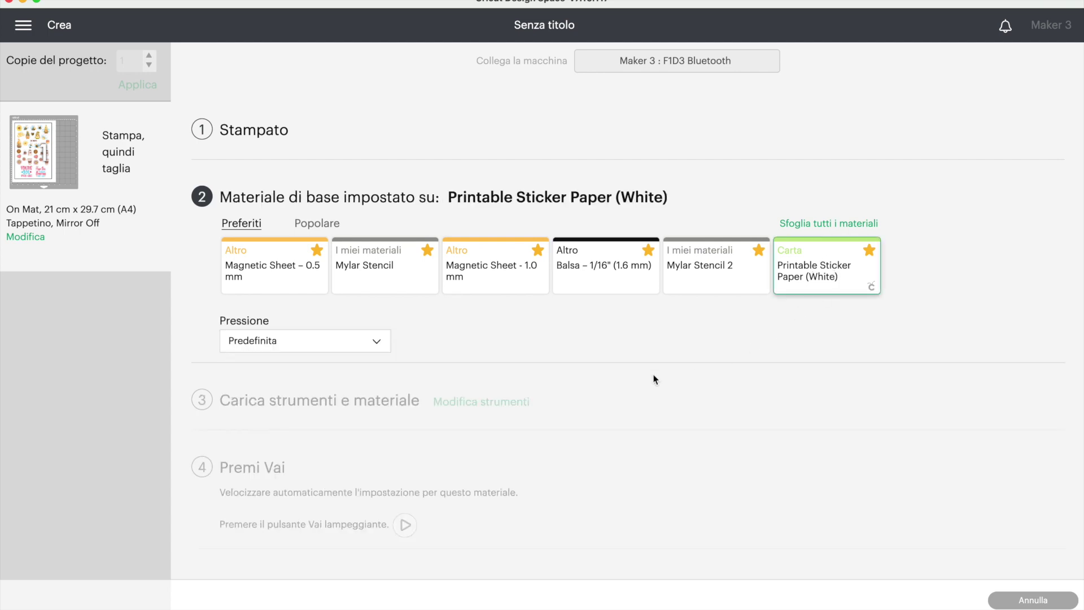